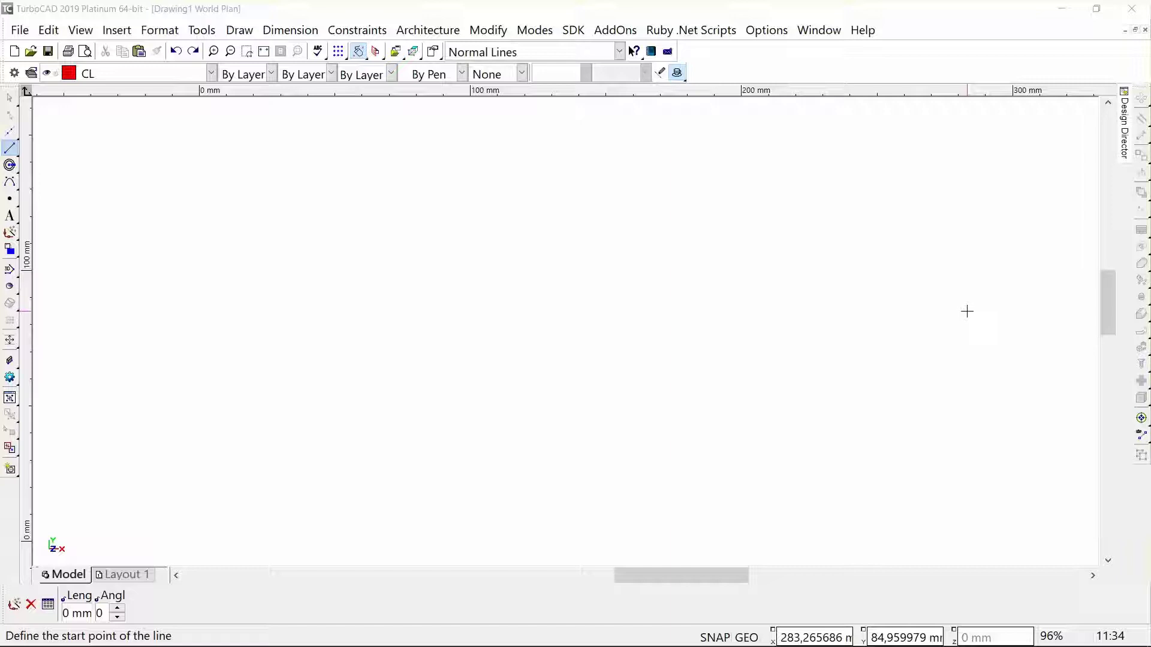
- View the saw-blade reference PDF in TurboPDF, then minimize it to return to TurboCAD
{"action": "mouse_move", "coordinate": [318, 642]}
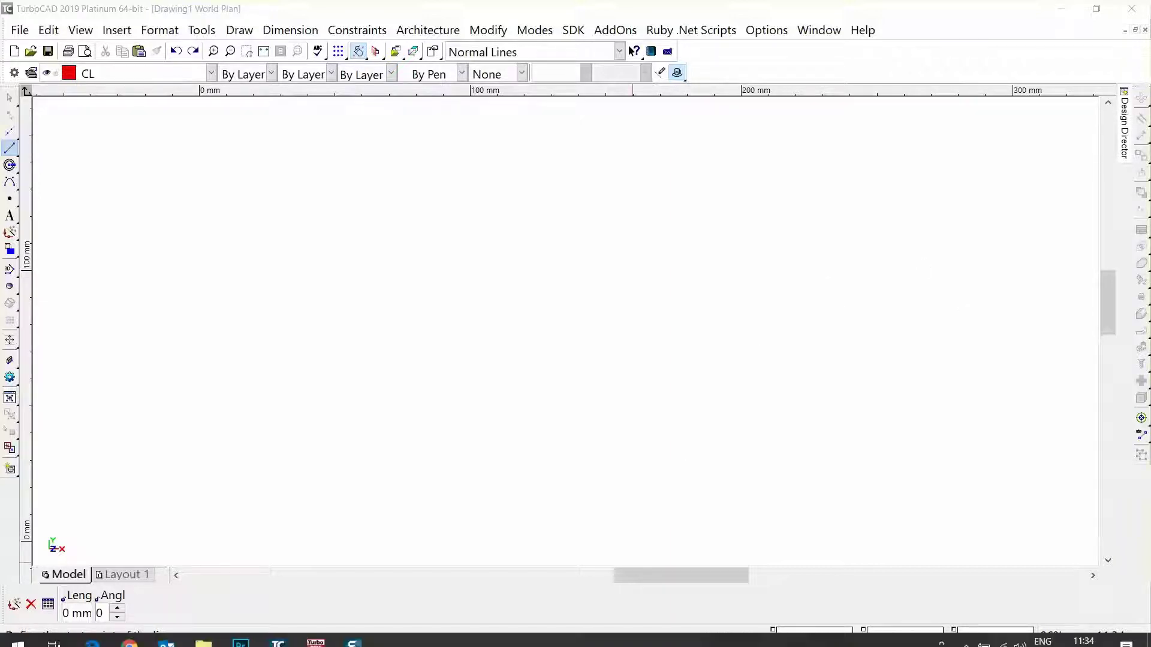
{"action": "left_click", "coordinate": [316, 632]}
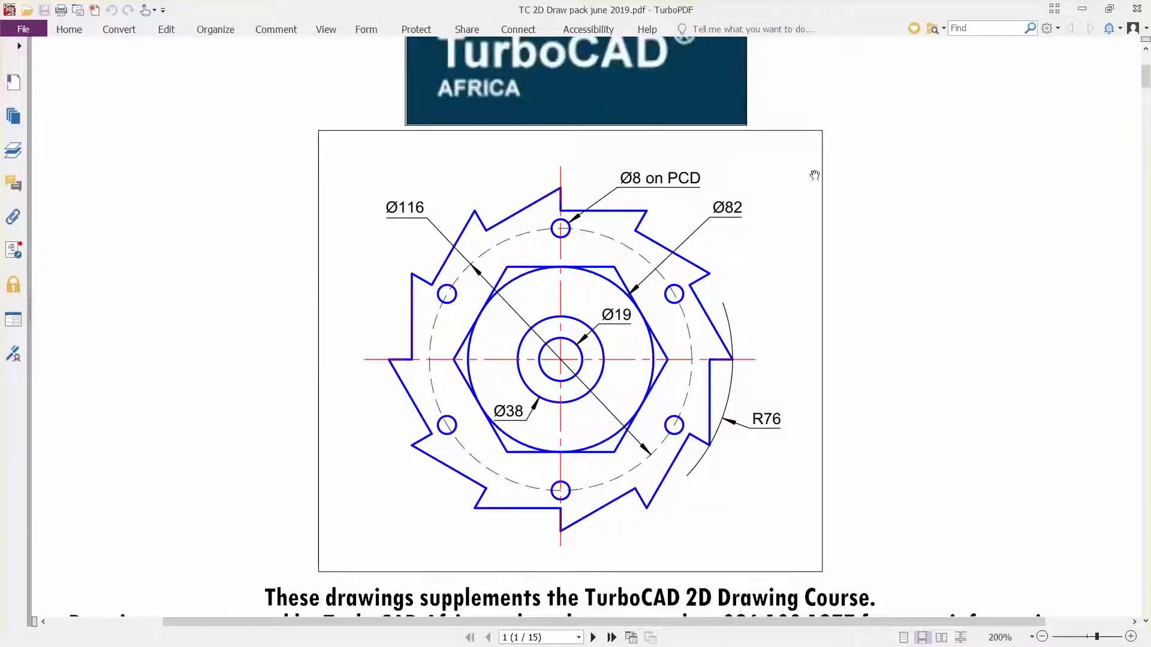
{"action": "left_click", "coordinate": [1085, 10]}
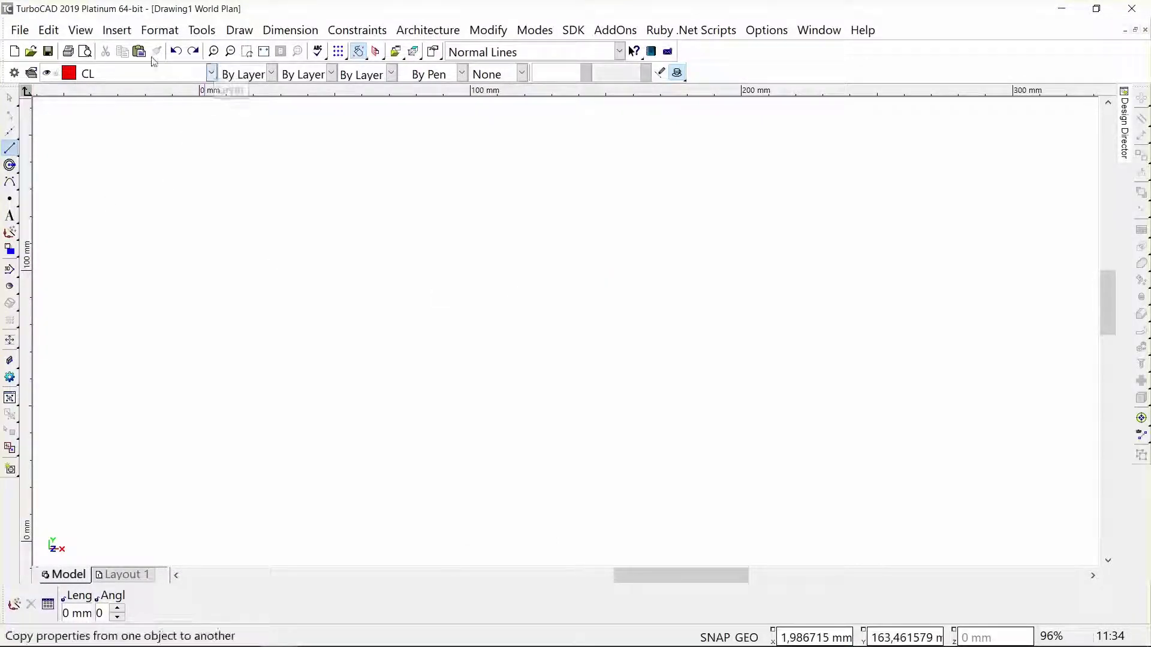
- On the CL layer, draw a vertical and a horizontal centre line crossing near the page centre
{"action": "left_click", "coordinate": [213, 74]}
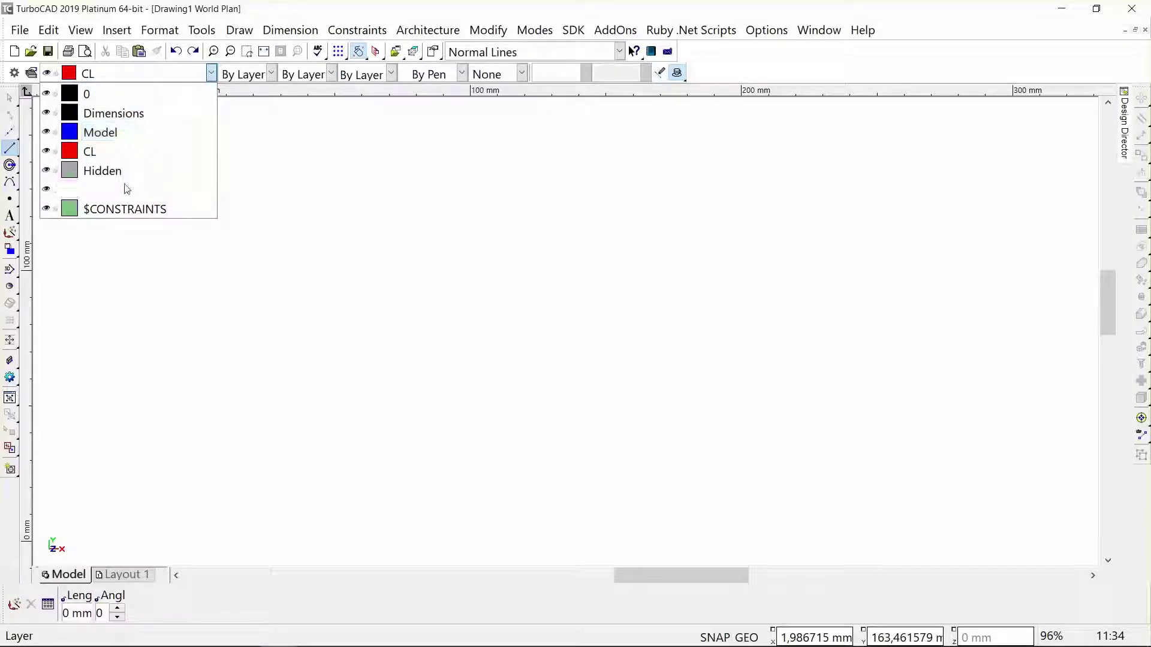
{"action": "left_click", "coordinate": [109, 151]}
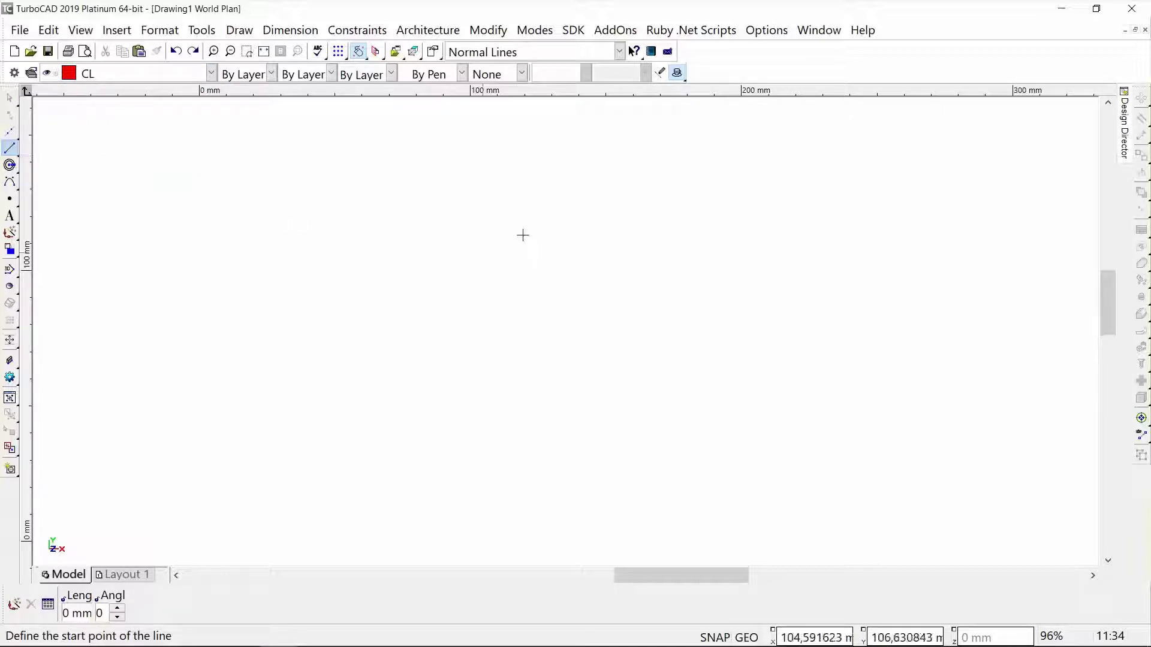
{"action": "left_click", "coordinate": [534, 132]}
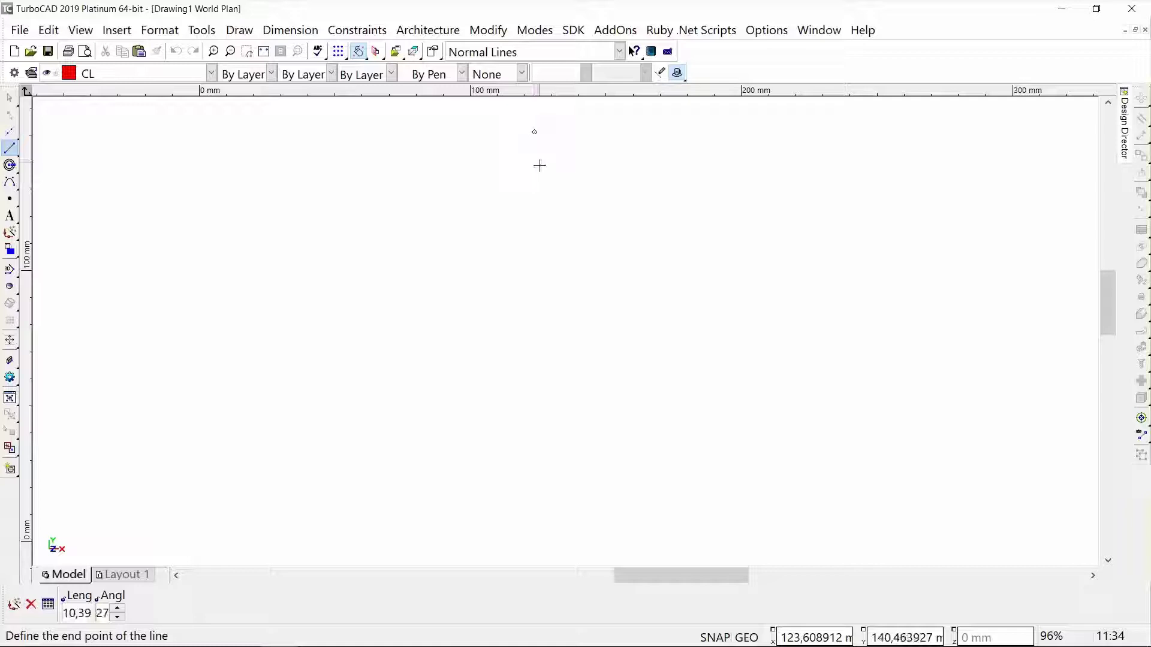
{"action": "left_click", "coordinate": [571, 538]}
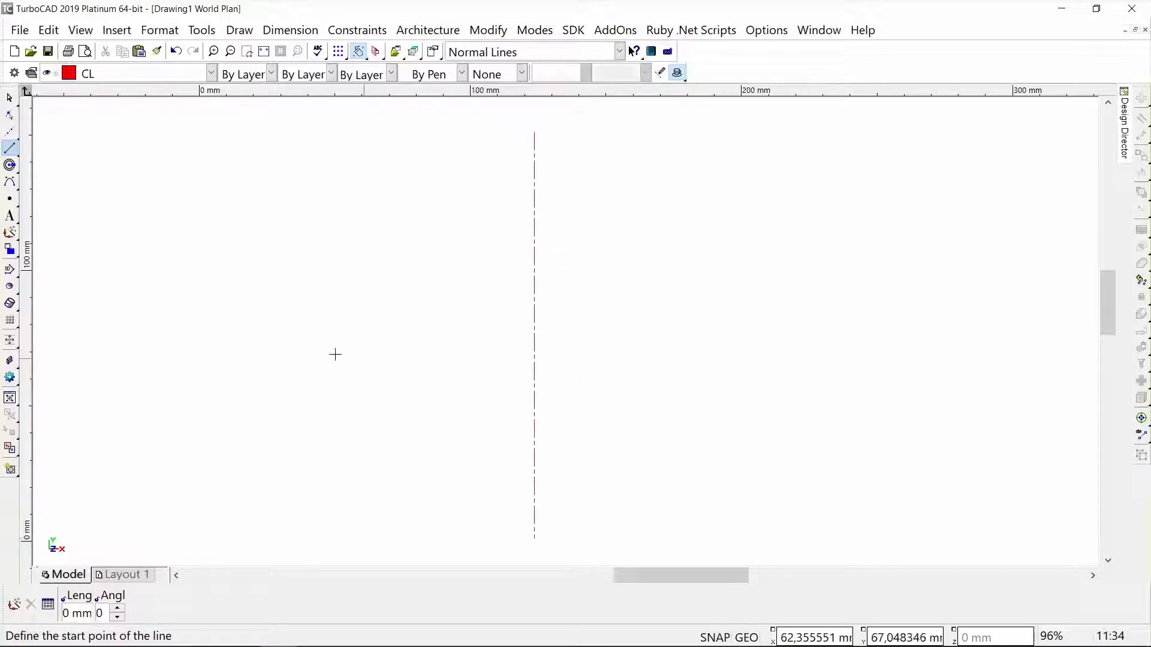
{"action": "left_click", "coordinate": [275, 339]}
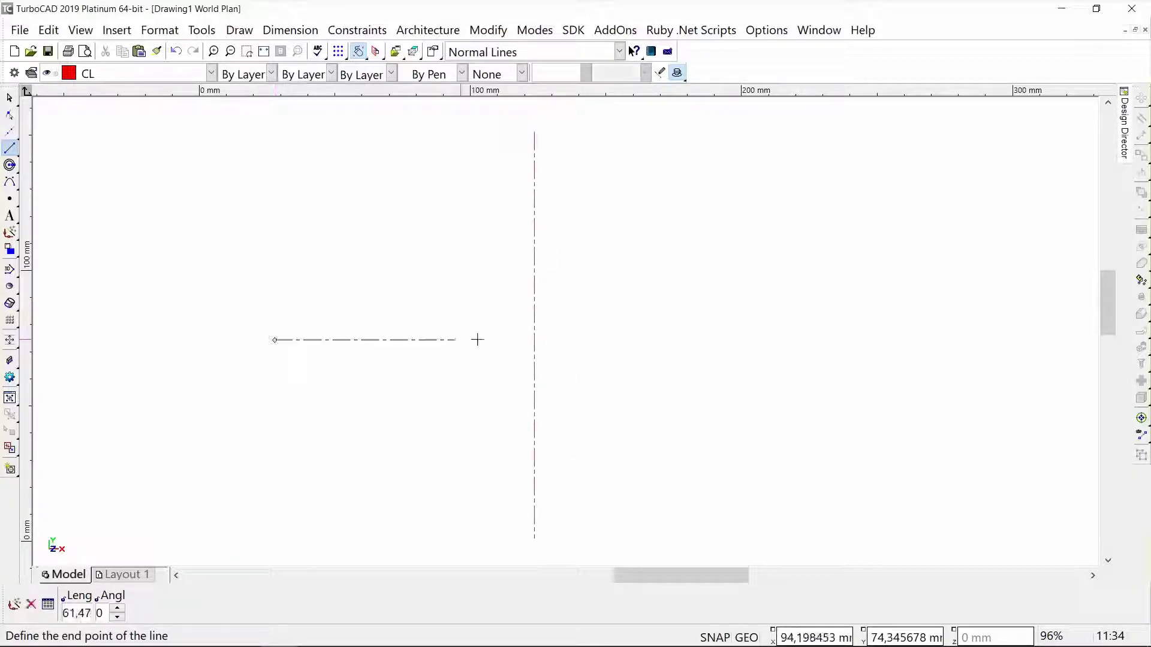
{"action": "left_click", "coordinate": [745, 340]}
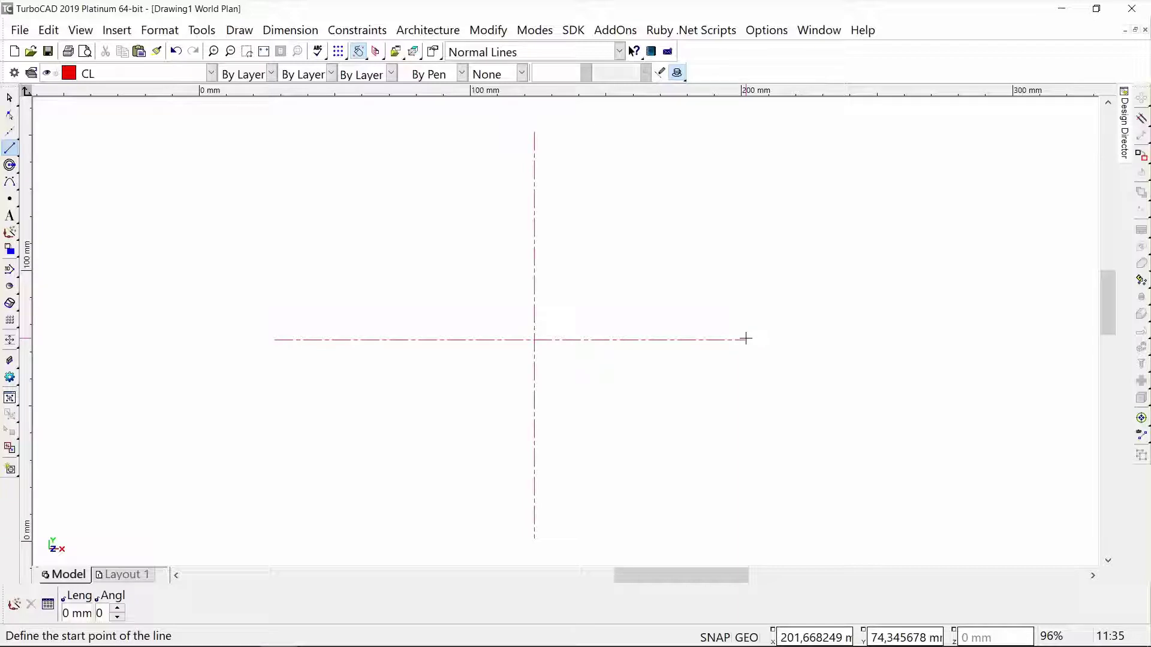
- Start concentric circles at the centre-line crossing with a 19 mm diameter circle
{"action": "left_click", "coordinate": [10, 166]}
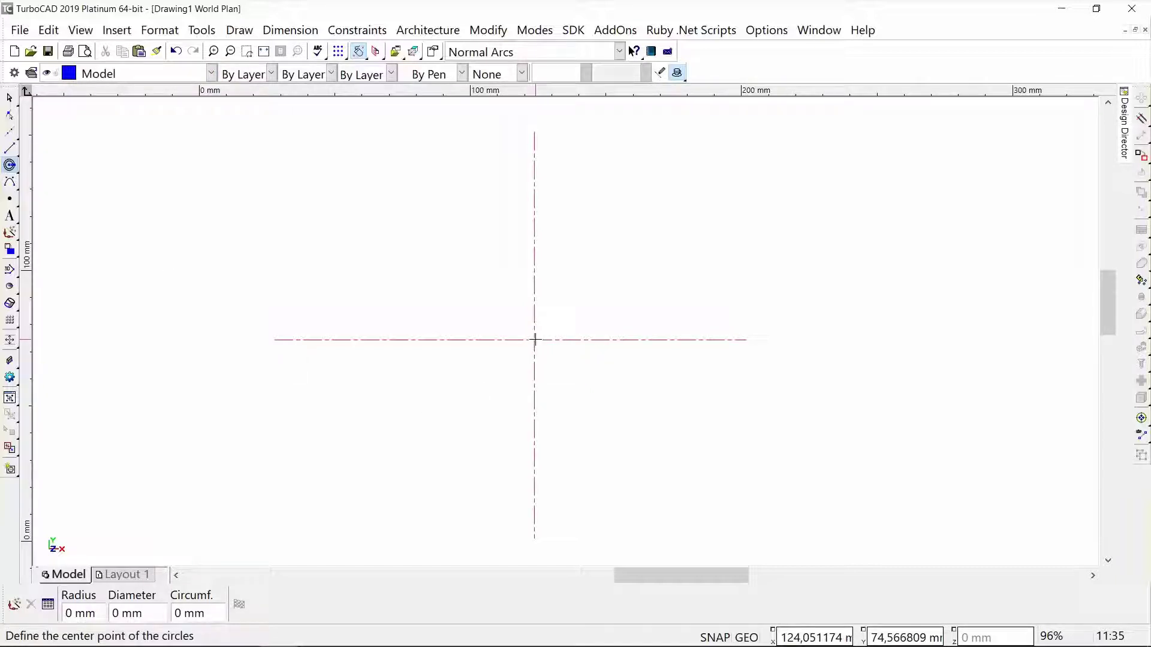
{"action": "left_click", "coordinate": [536, 340]}
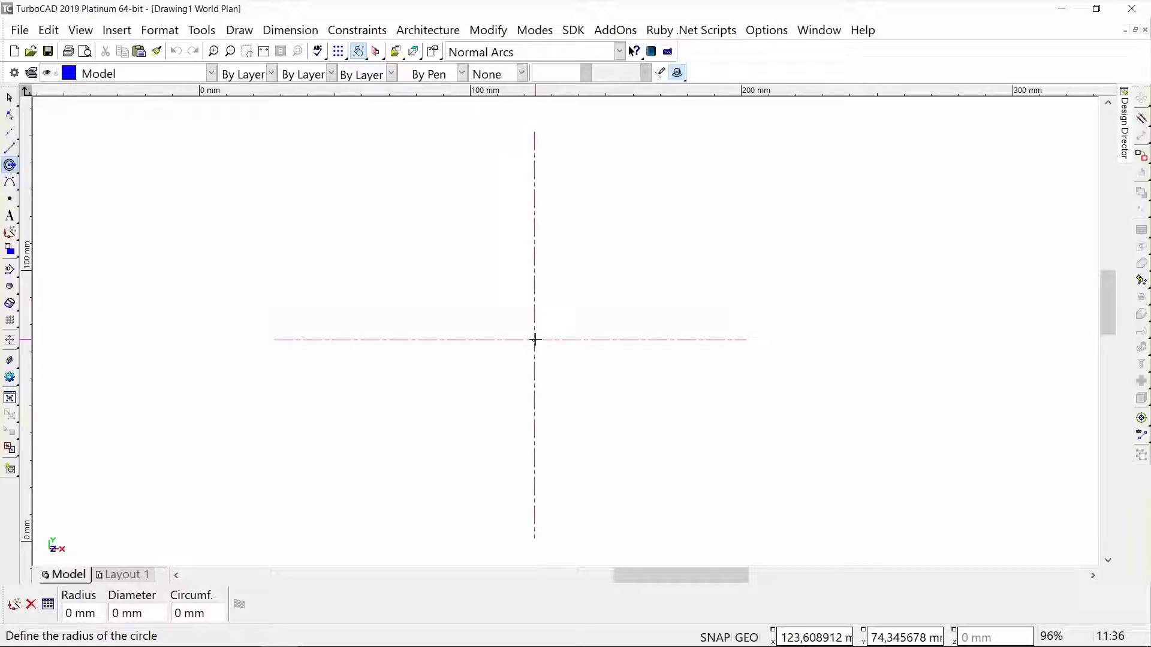
{"action": "key", "text": "Tab"}
{"action": "type", "text": "19"}
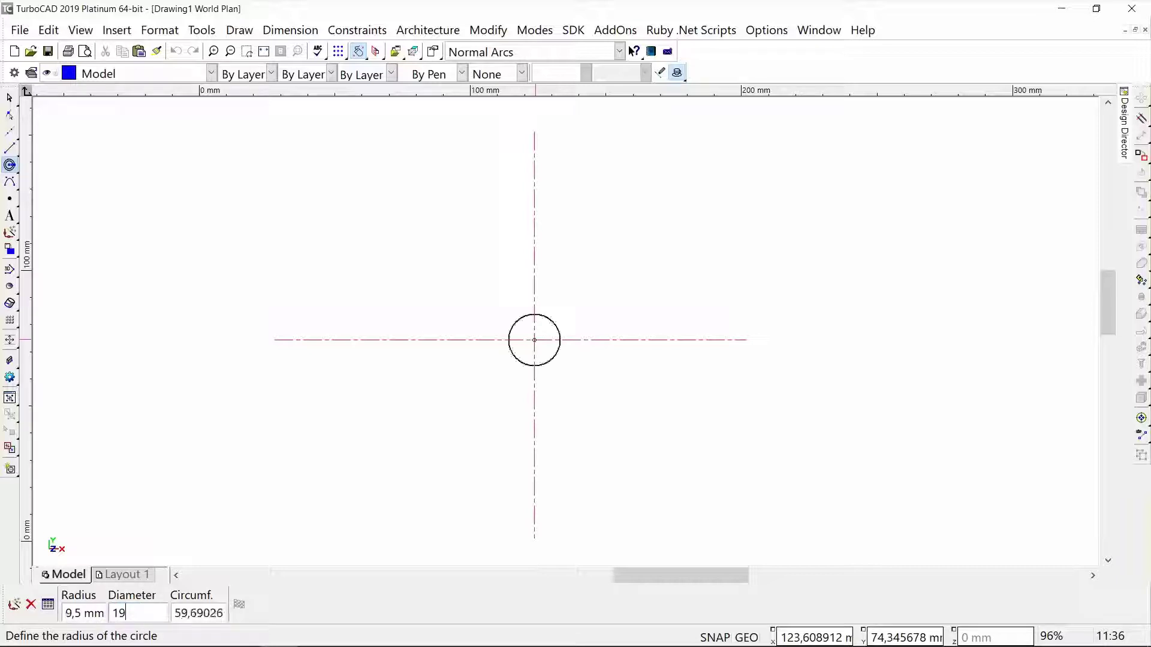
{"action": "key", "text": "Return"}
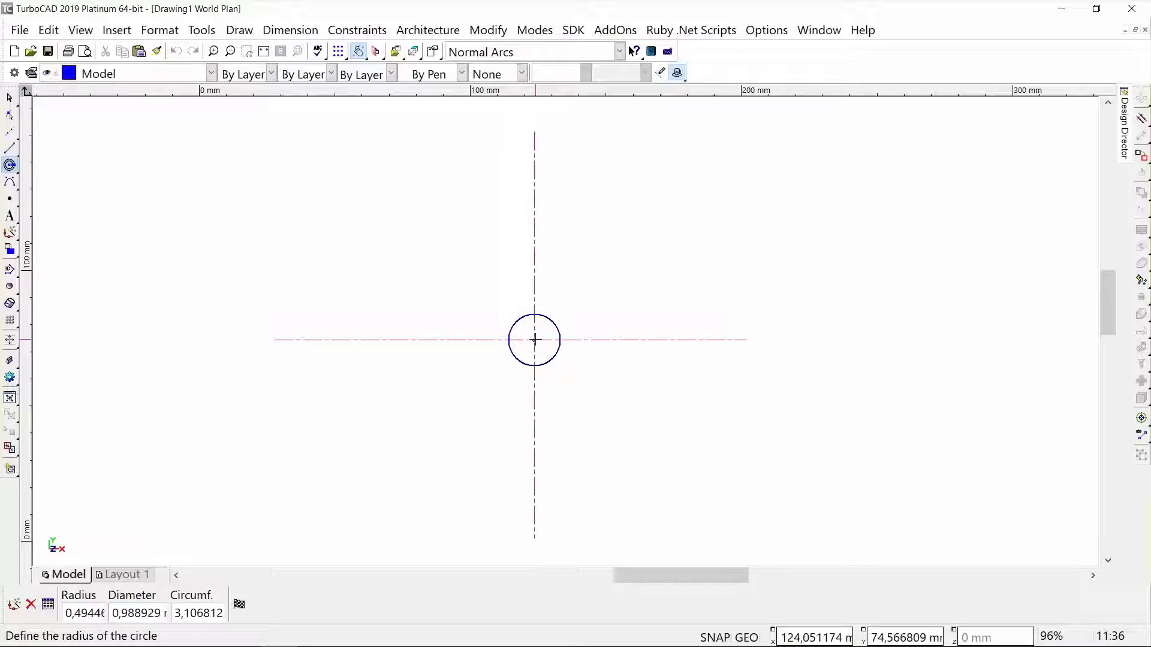
- Add the 38 mm and 82 mm diameter concentric circles around the same centre
{"action": "key", "text": "Tab"}
{"action": "type", "text": "65"}
{"action": "key", "text": "Tab"}
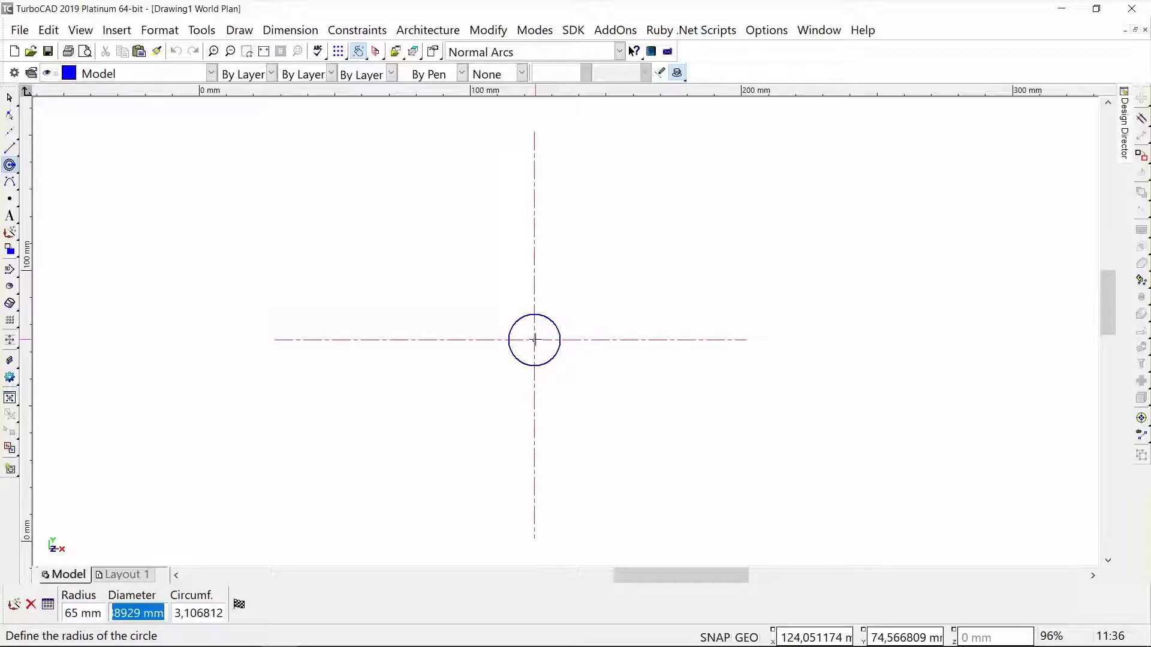
{"action": "type", "text": "38"}
{"action": "key", "text": "Return"}
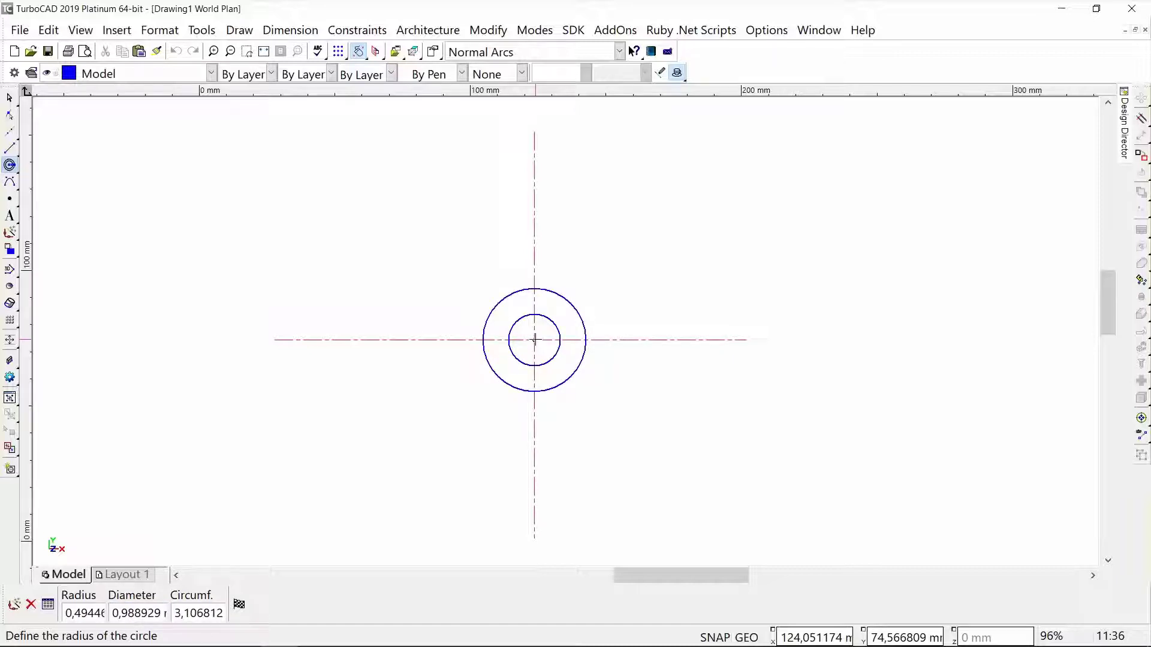
{"action": "key", "text": "Tab"}
{"action": "type", "text": "4"}
{"action": "key", "text": "Tab"}
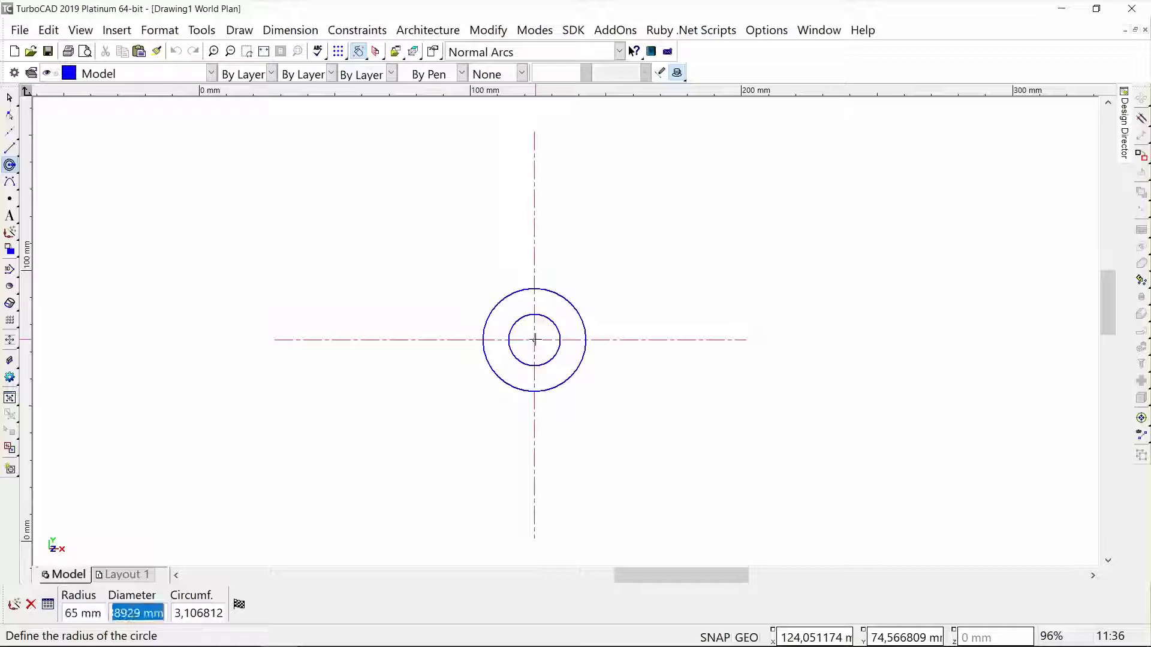
{"action": "type", "text": "82"}
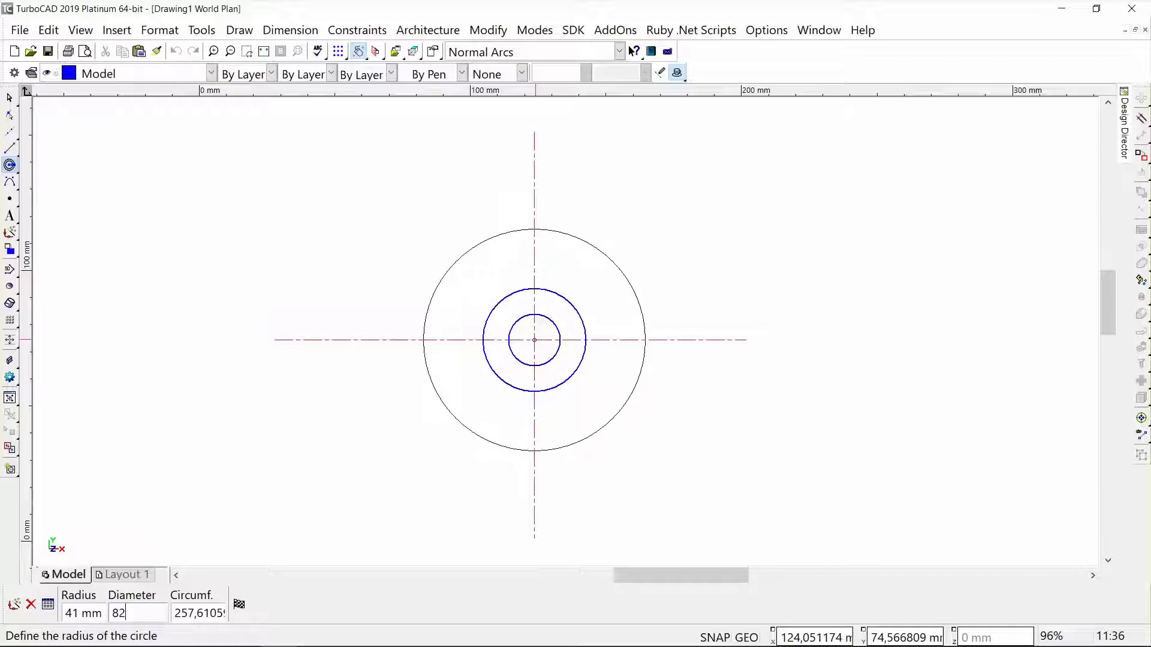
{"action": "key", "text": "Return"}
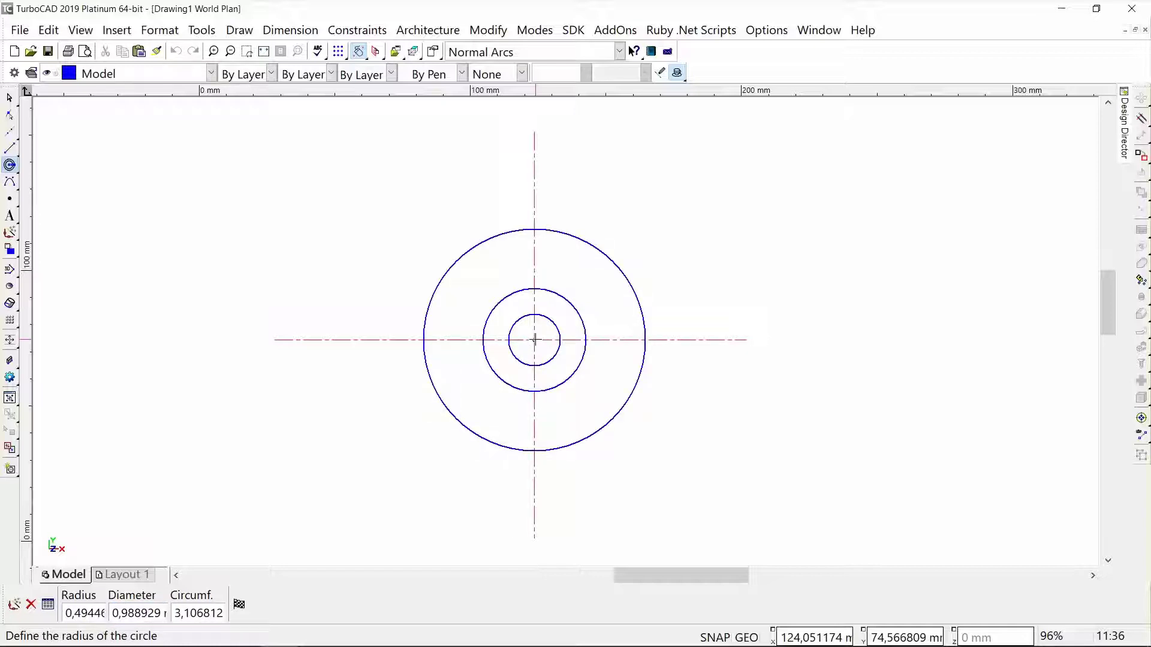
{"action": "key", "text": "Escape"}
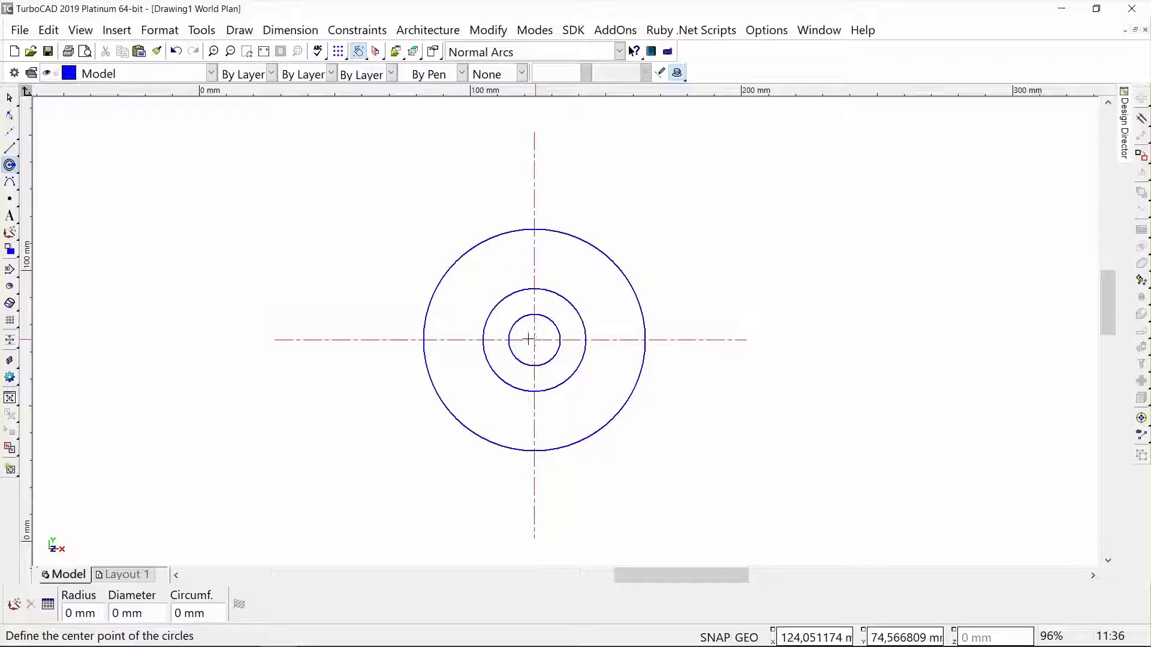
- Draw a 116 mm diameter construction circle on the shared centre
{"action": "left_click", "coordinate": [10, 133]}
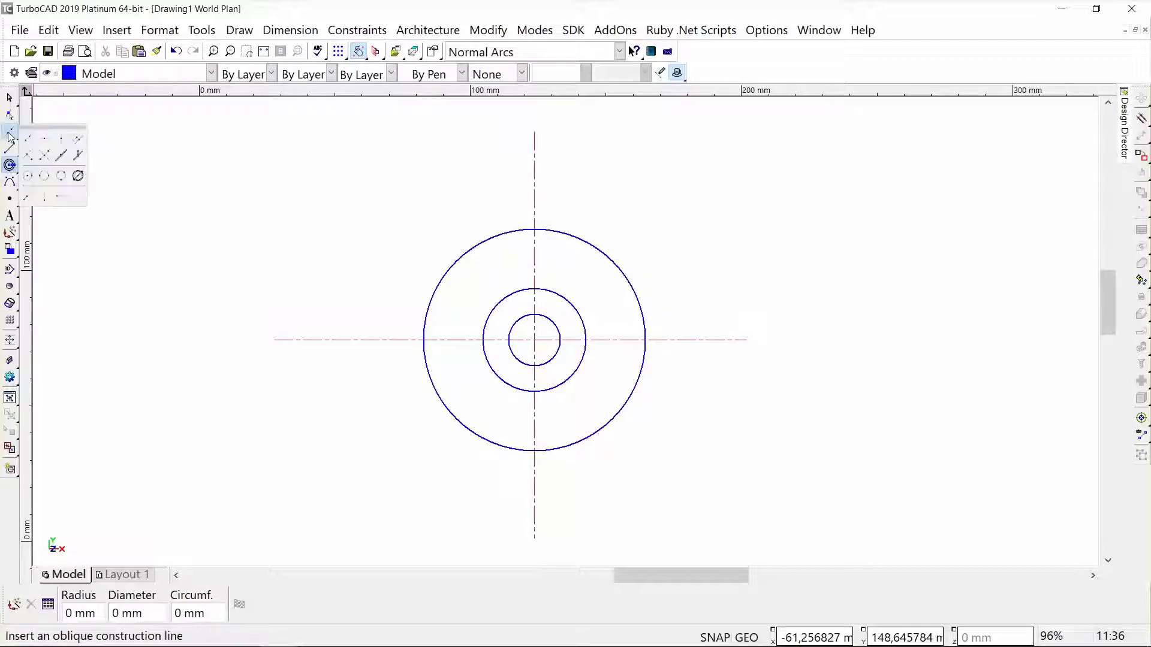
{"action": "left_click", "coordinate": [28, 176]}
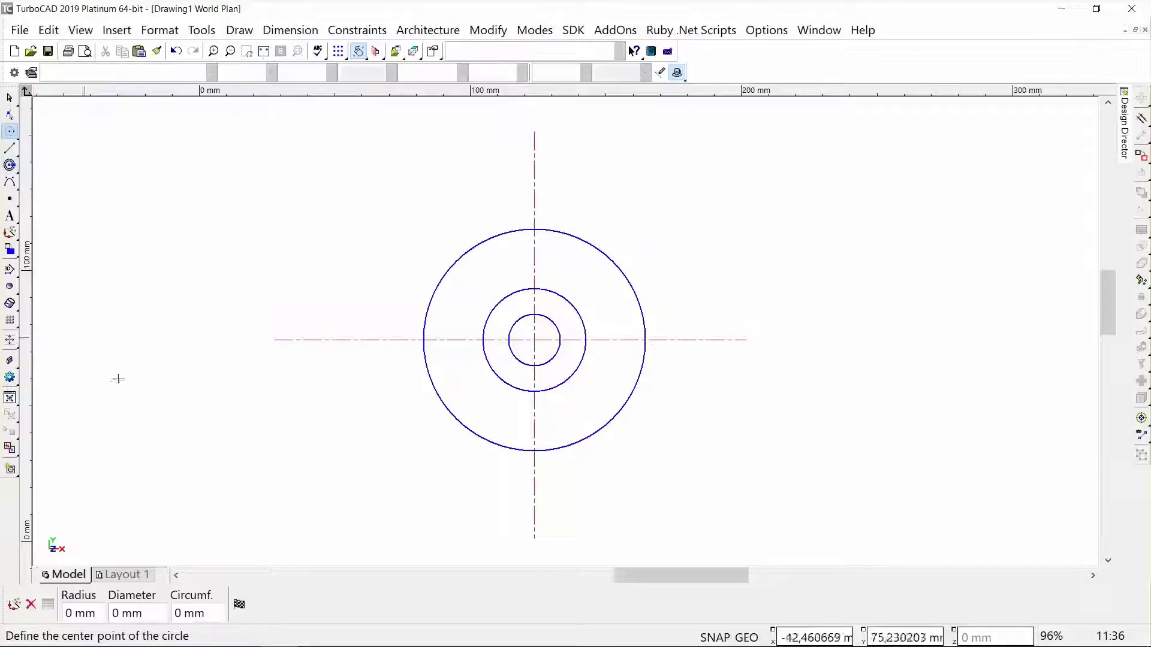
{"action": "left_click", "coordinate": [570, 305]}
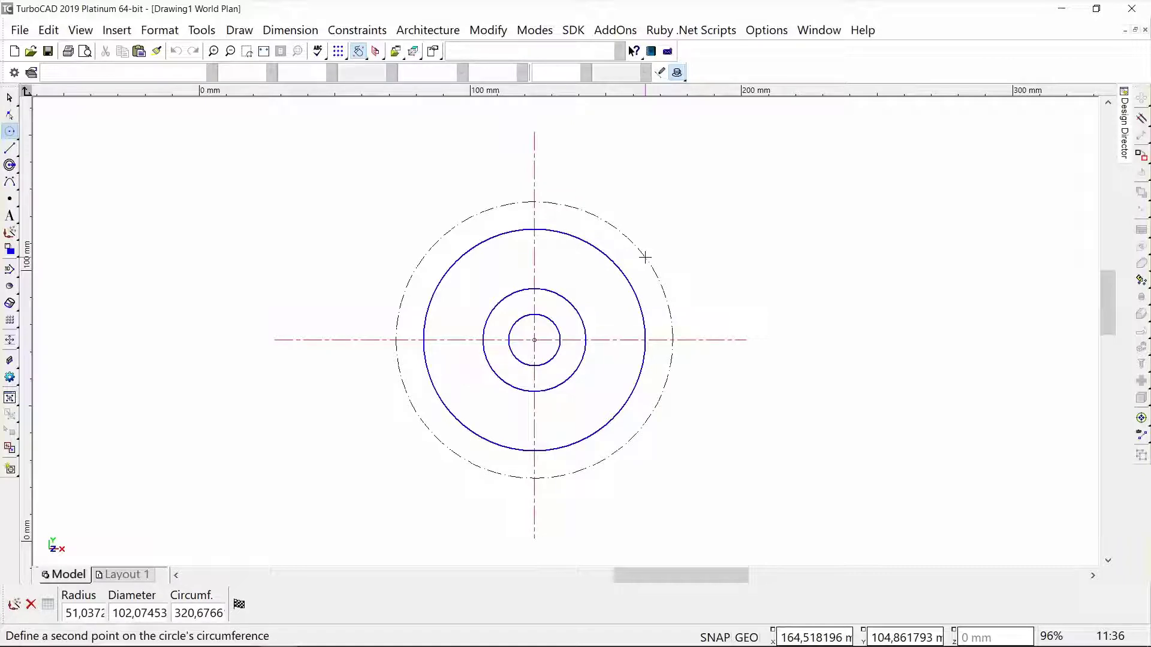
{"action": "key", "text": "Tab"}
{"action": "key", "text": "Tab"}
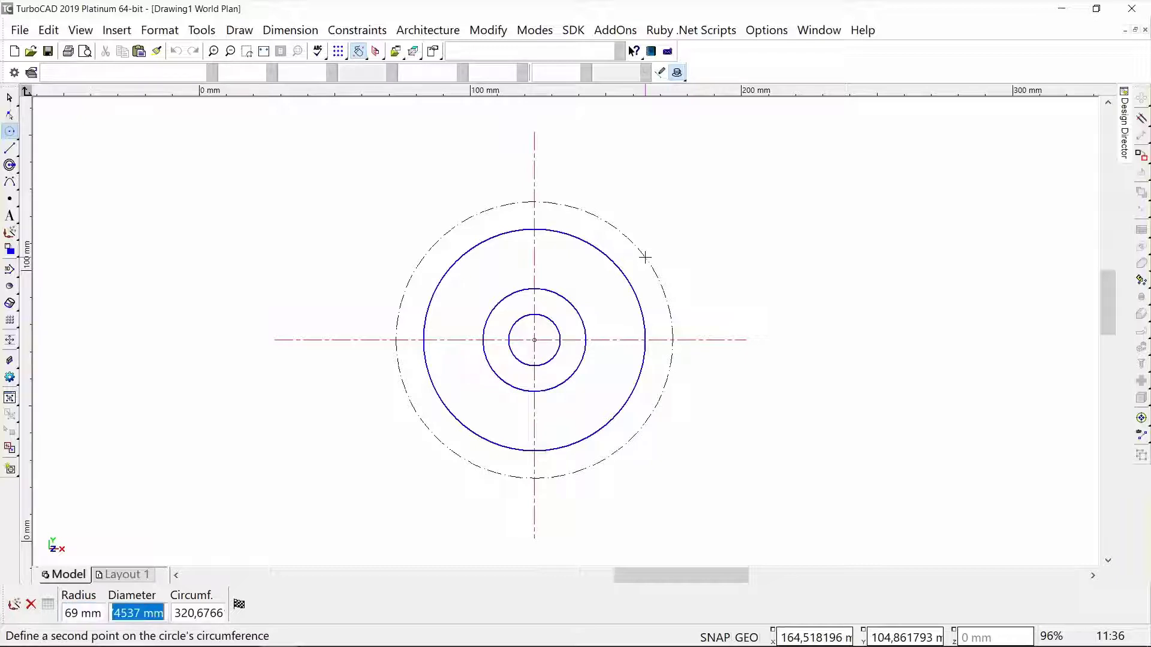
{"action": "type", "text": "116"}
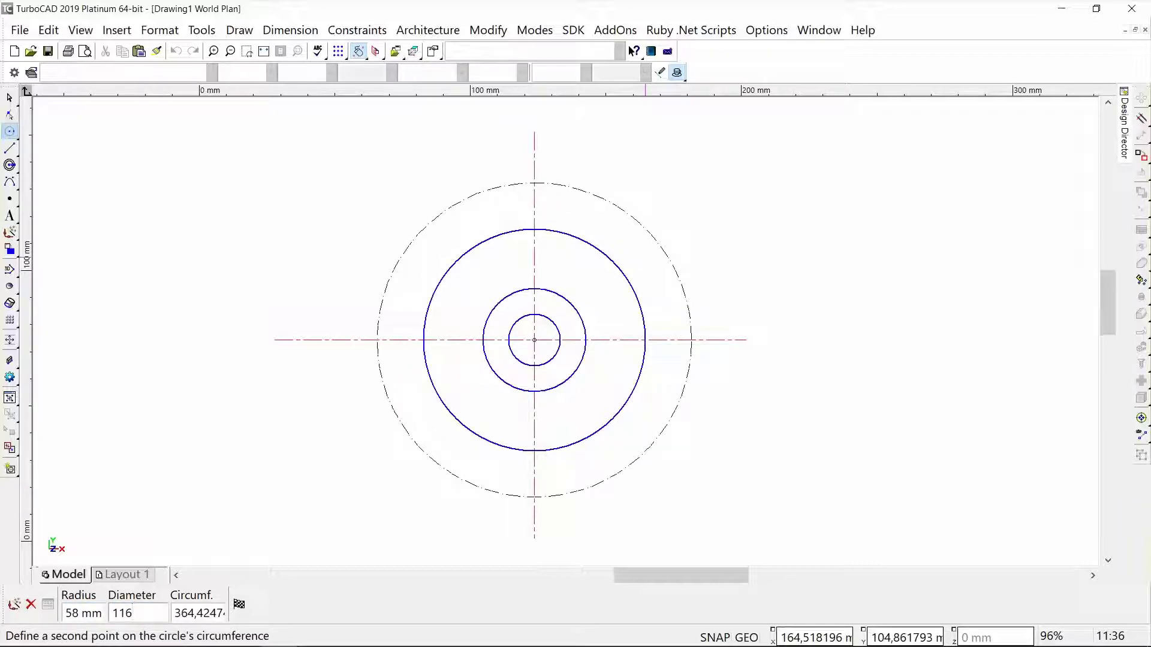
{"action": "key", "text": "Return"}
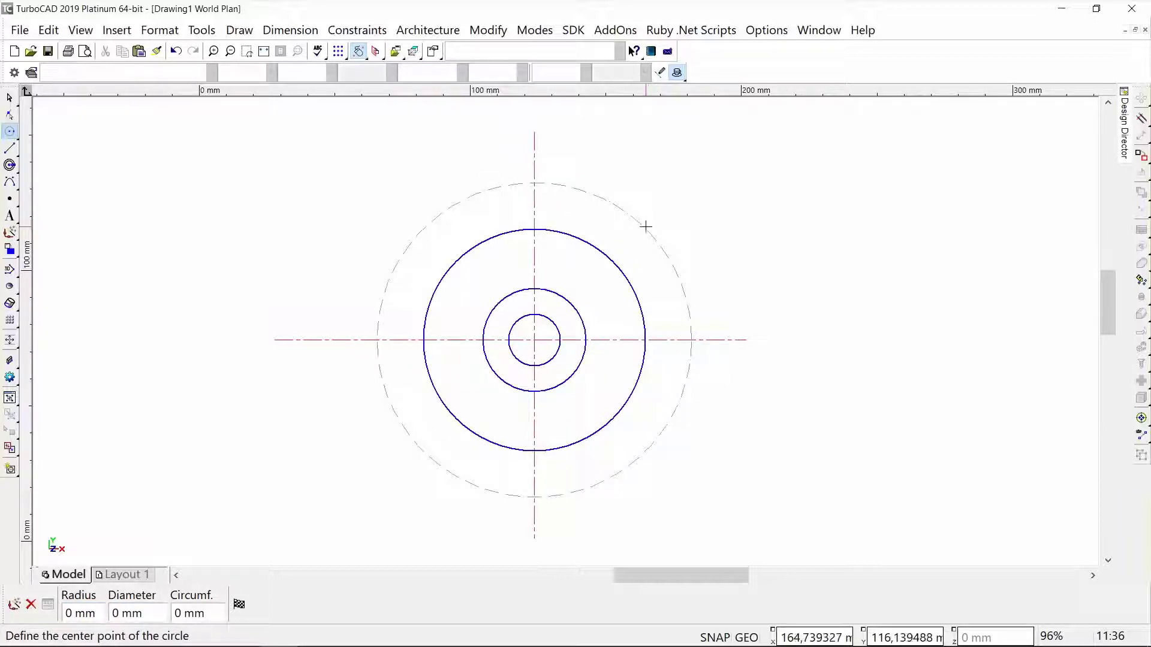
- Add a 76 mm radius (152 mm diameter) construction circle around the centre
{"action": "left_click", "coordinate": [645, 227]}
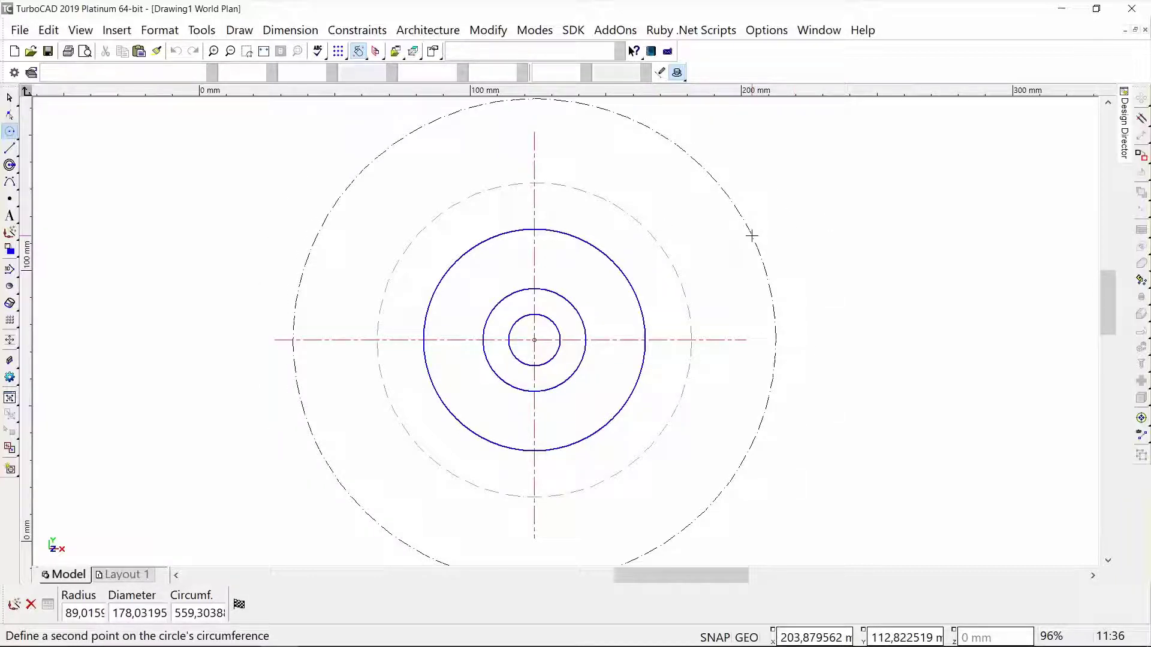
{"action": "key", "text": "Tab"}
{"action": "type", "text": "76"}
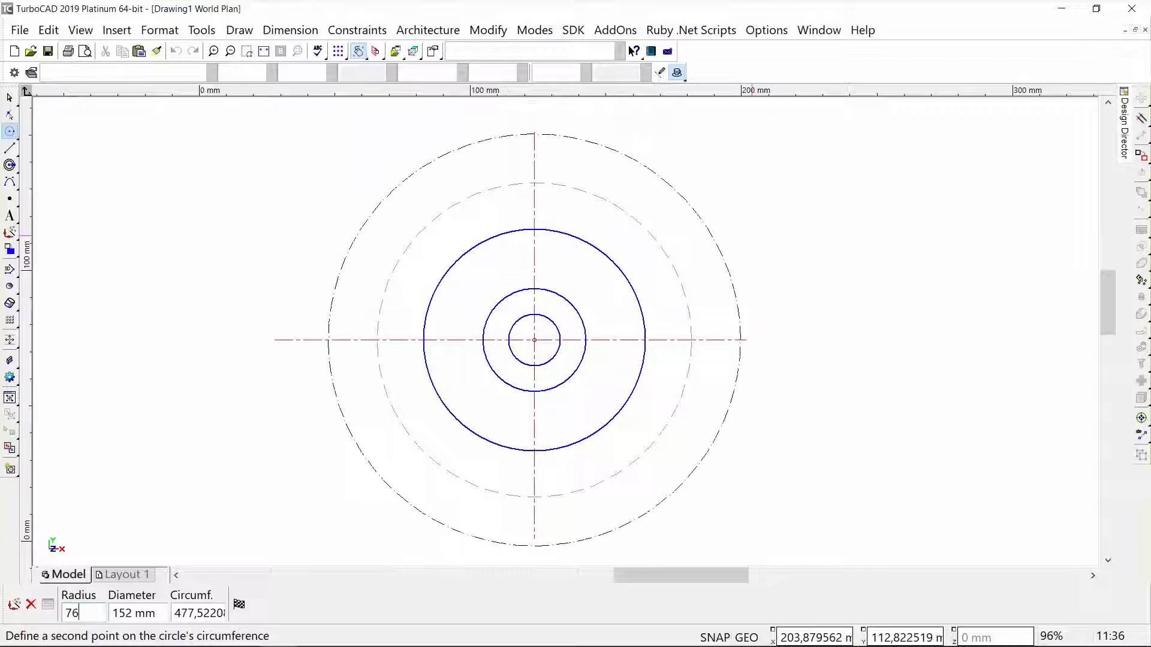
{"action": "key", "text": "Return"}
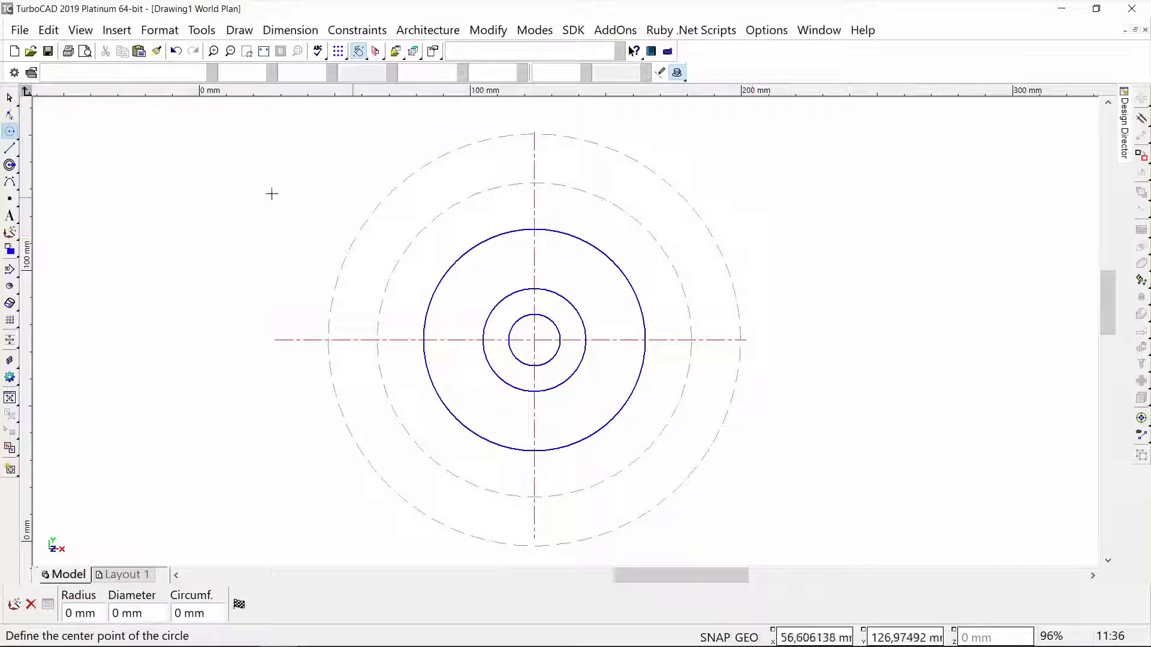
- Place an angular construction line through the circles' centre with a 59° slant
{"action": "mouse_move", "coordinate": [11, 134]}
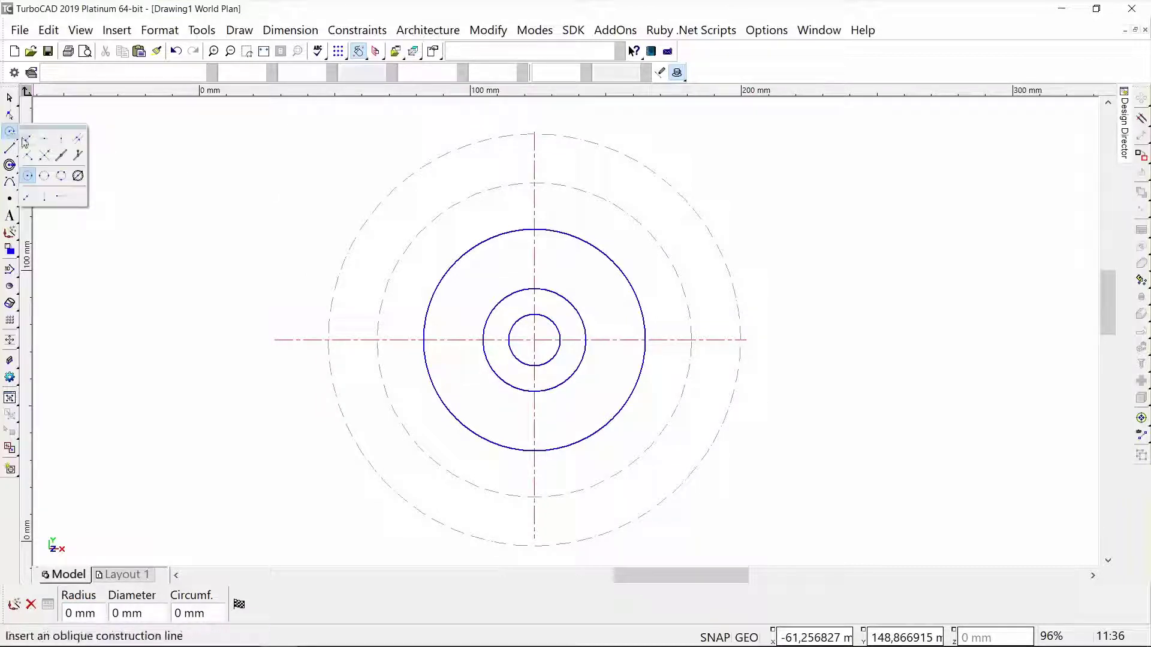
{"action": "left_click", "coordinate": [27, 144]}
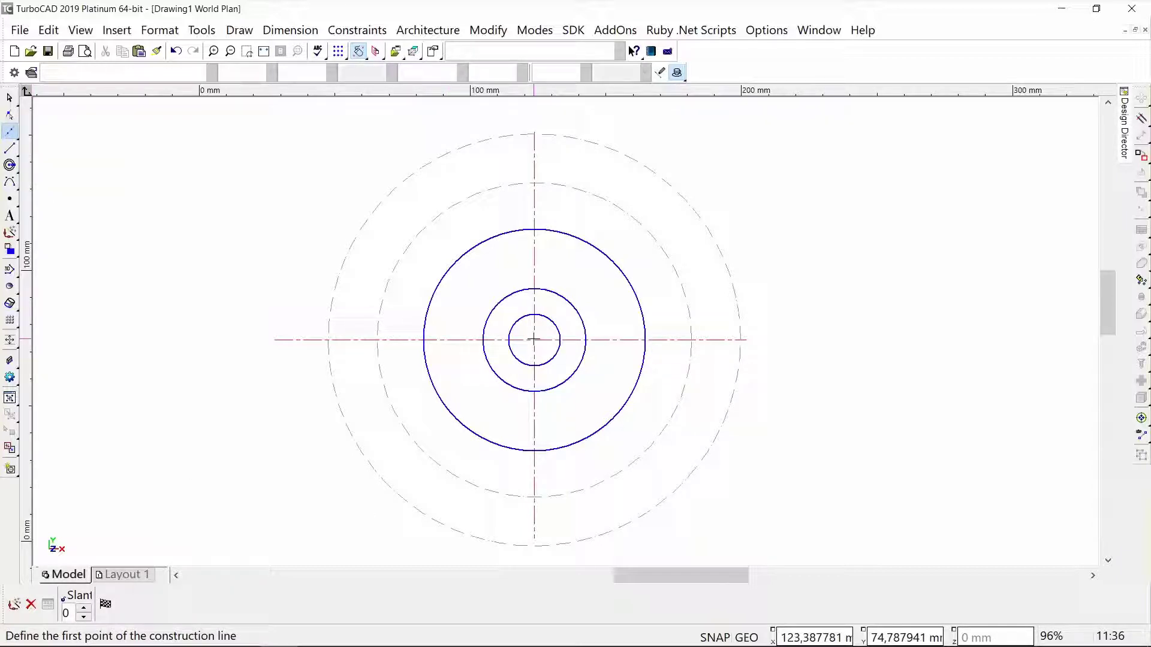
{"action": "left_click", "coordinate": [534, 340]}
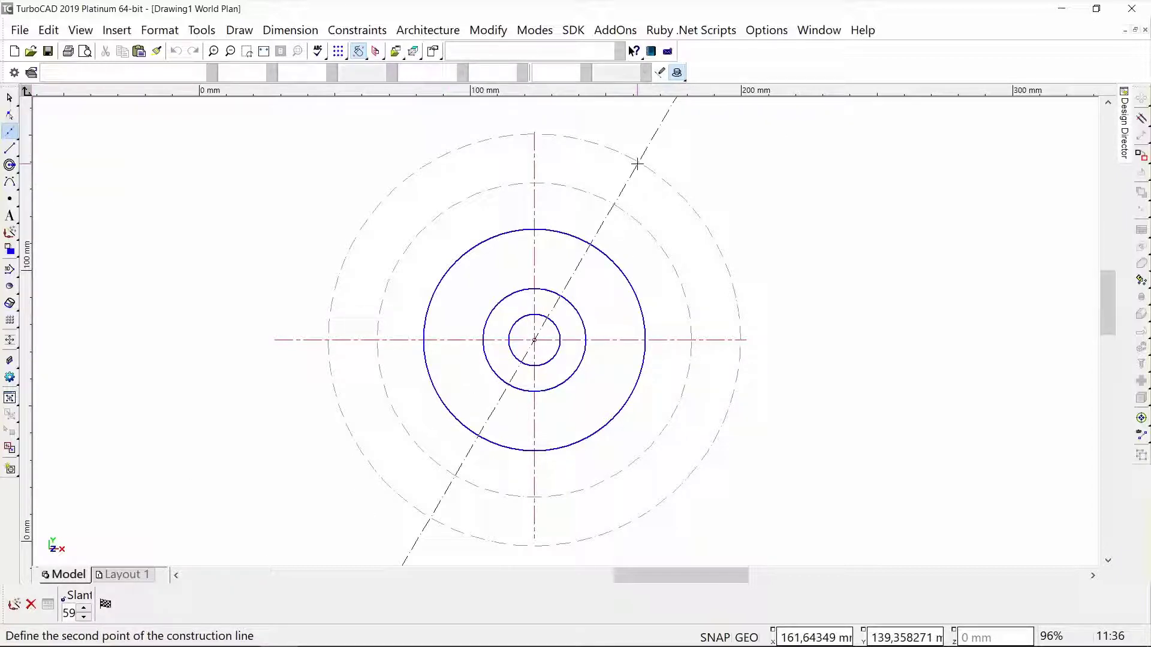
{"action": "key", "text": "Tab"}
{"action": "type", "text": "59"}
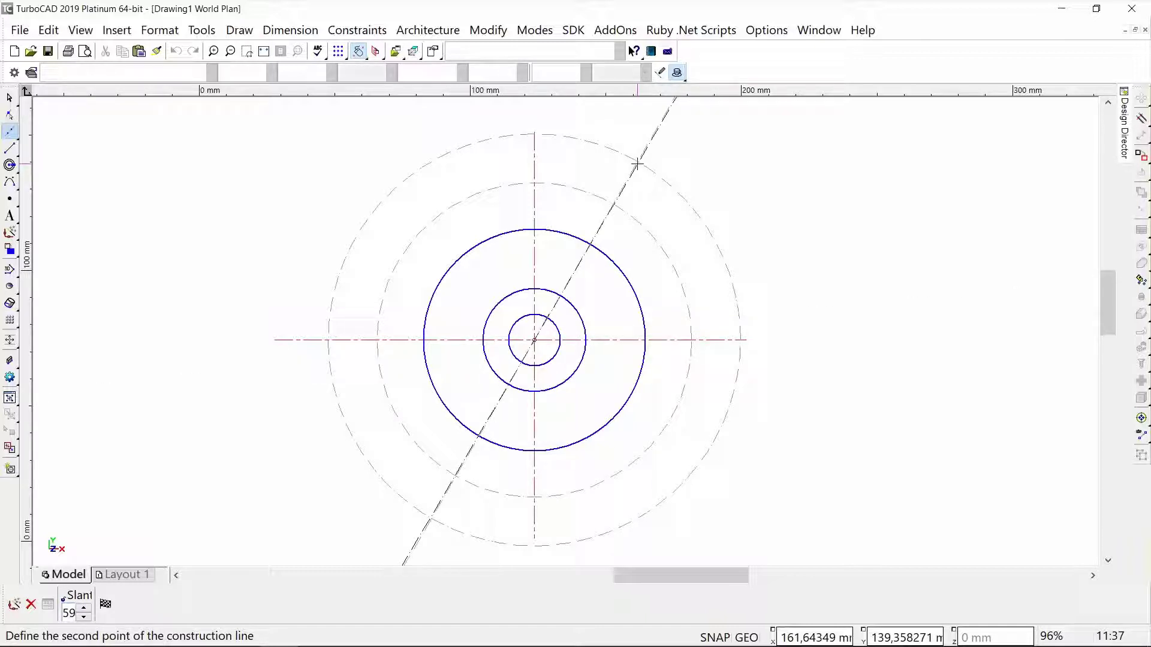
{"action": "left_click", "coordinate": [574, 170]}
{"action": "key", "text": "Escape"}
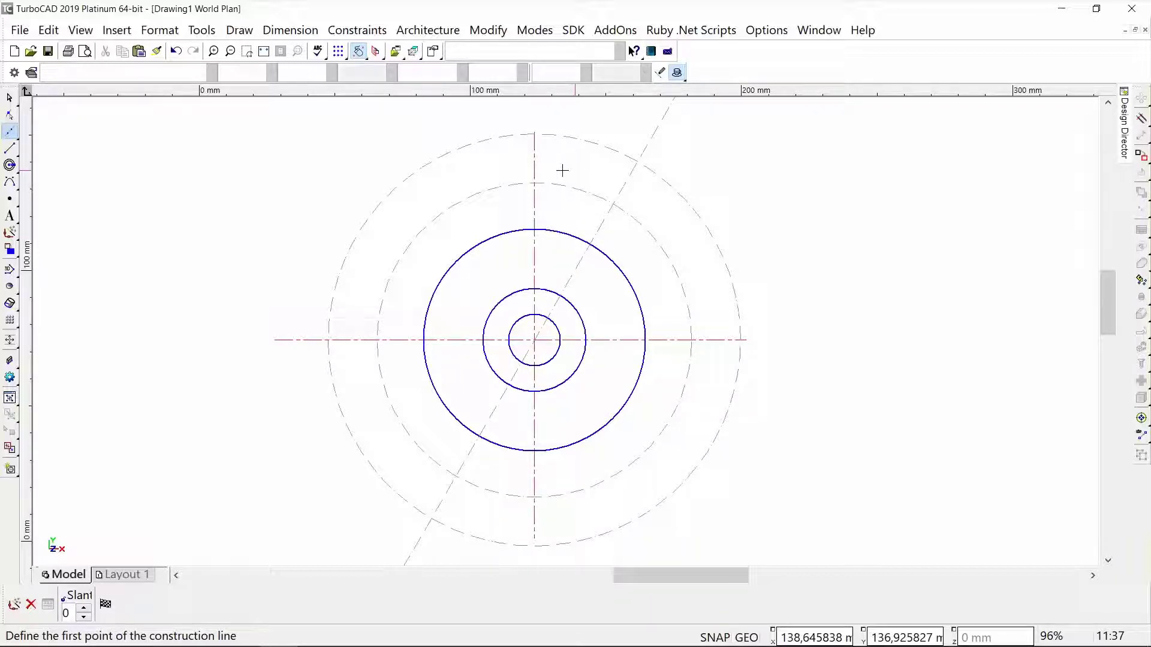
{"action": "mouse_move", "coordinate": [9, 156]}
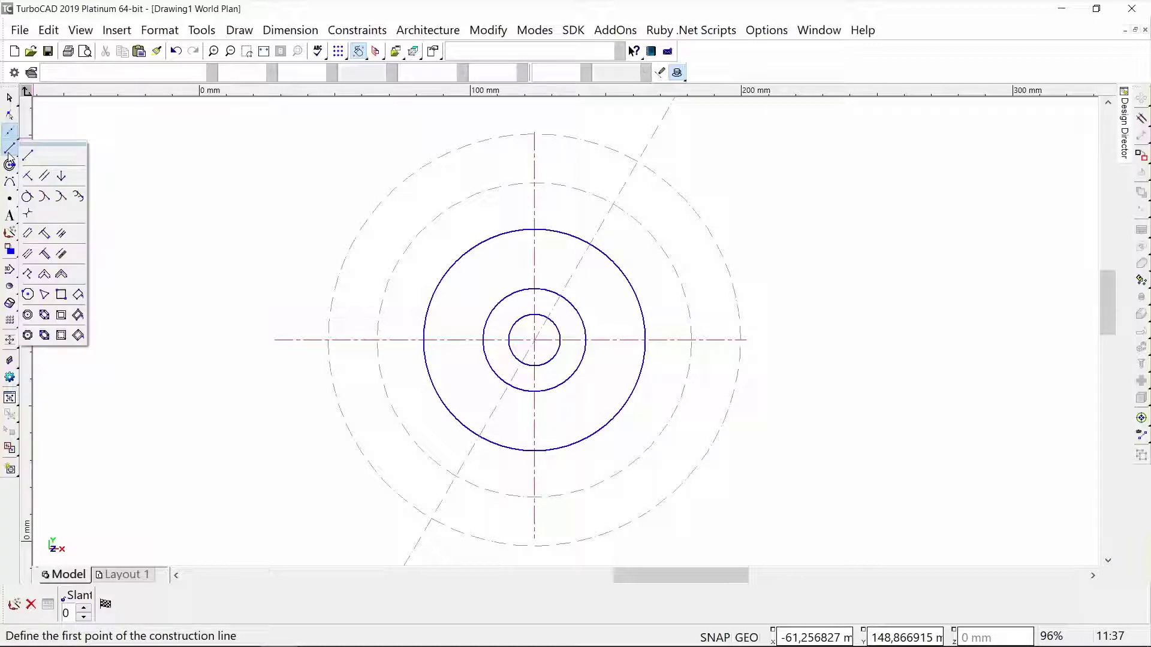
- Draw a six-sided polygon on the Model layer, centred on the circles, flats touching the 82 mm circle
{"action": "left_click", "coordinate": [27, 295]}
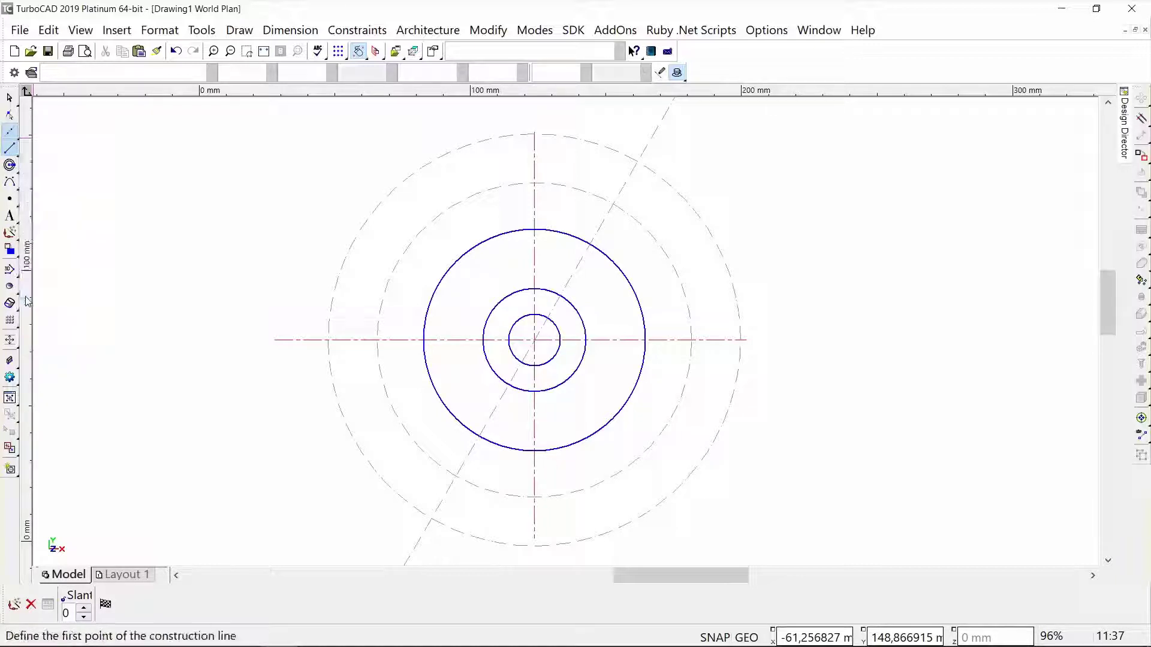
{"action": "left_click", "coordinate": [533, 340]}
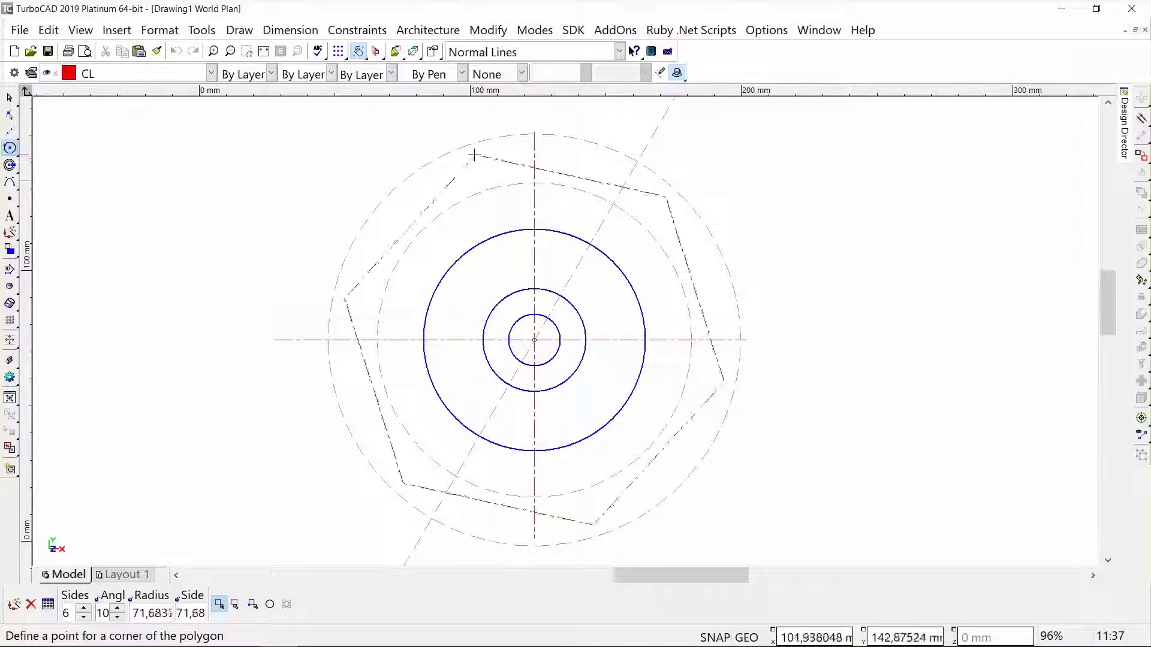
{"action": "left_click", "coordinate": [211, 73]}
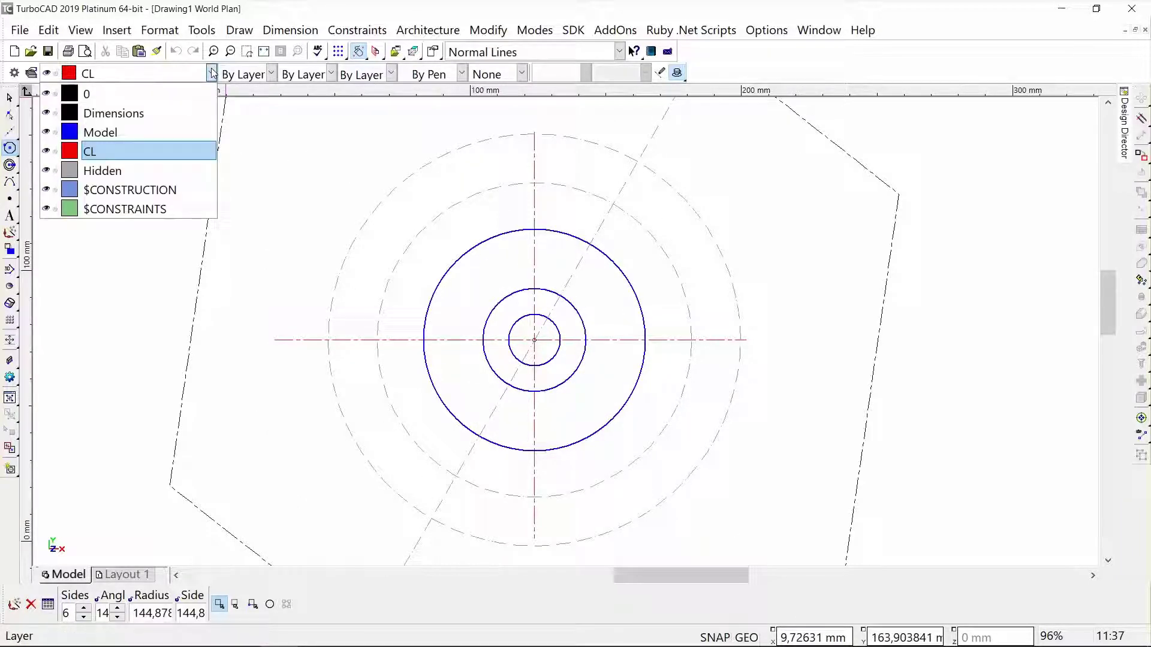
{"action": "left_click", "coordinate": [193, 131]}
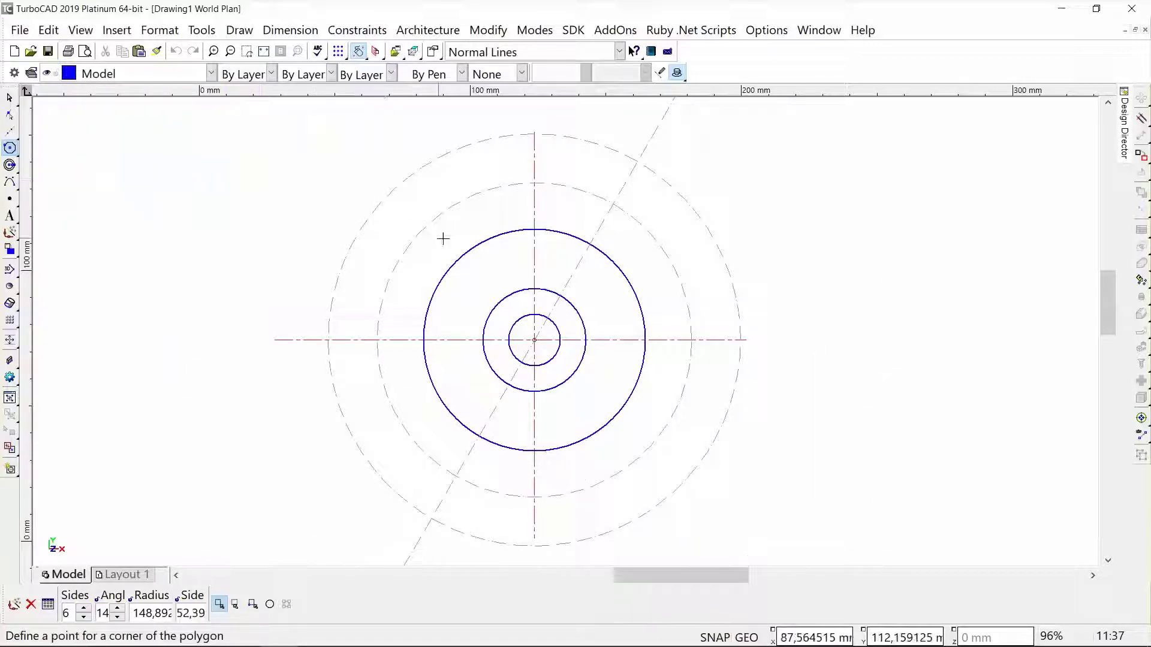
{"action": "right_click", "coordinate": [473, 180]}
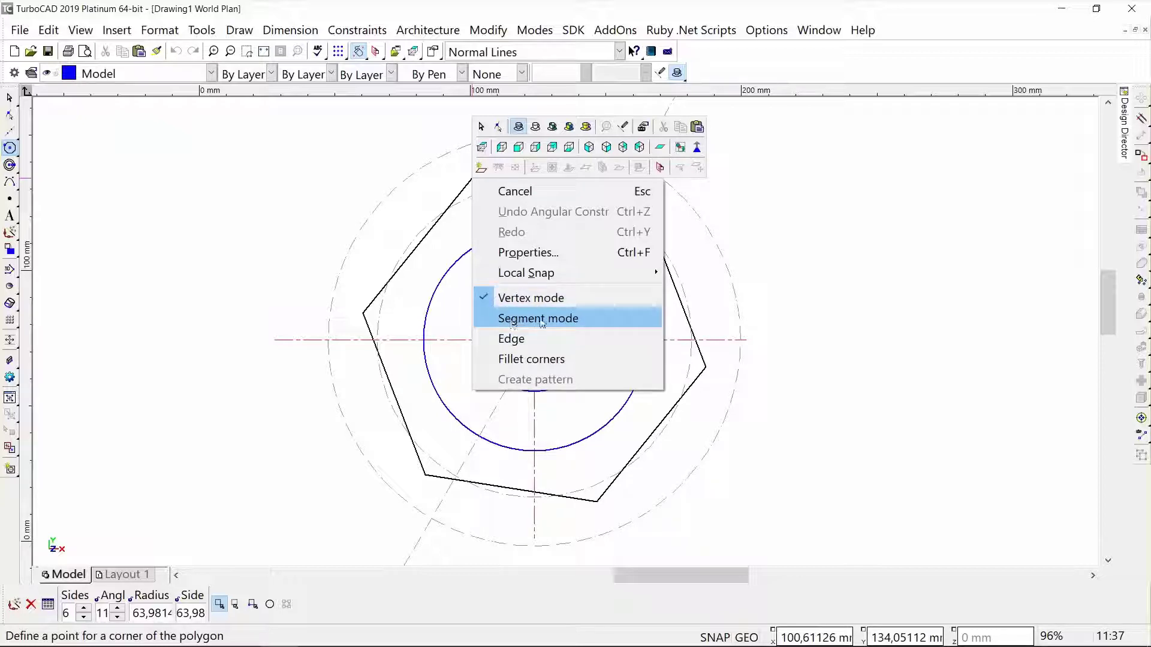
{"action": "left_click", "coordinate": [519, 320]}
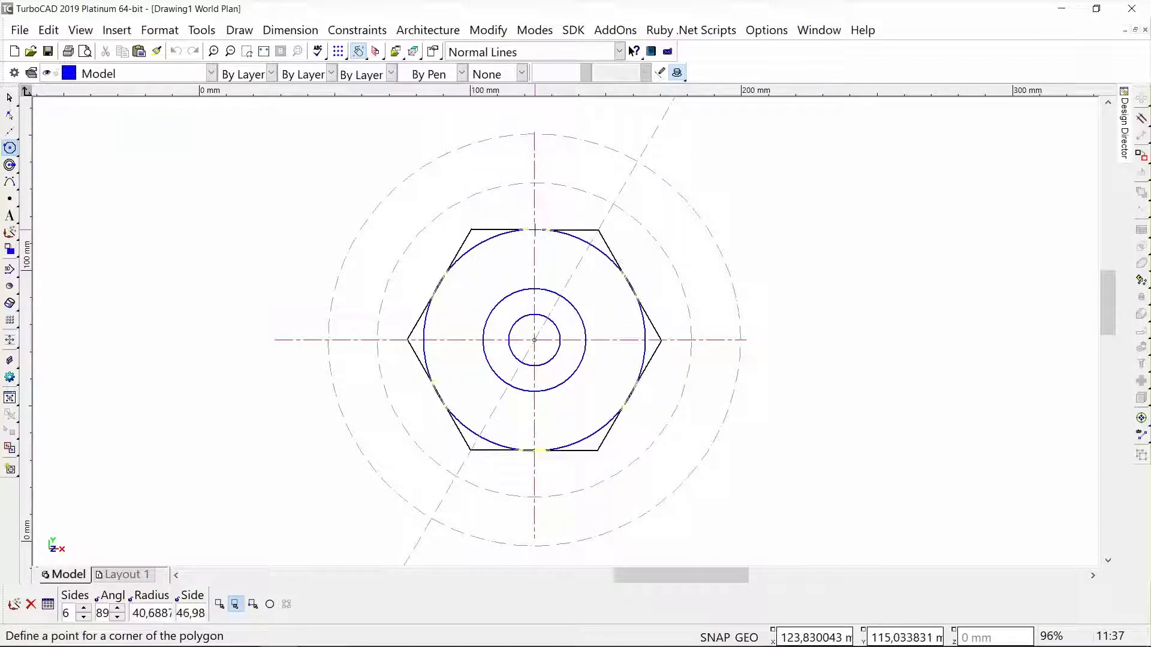
{"action": "left_click", "coordinate": [543, 230]}
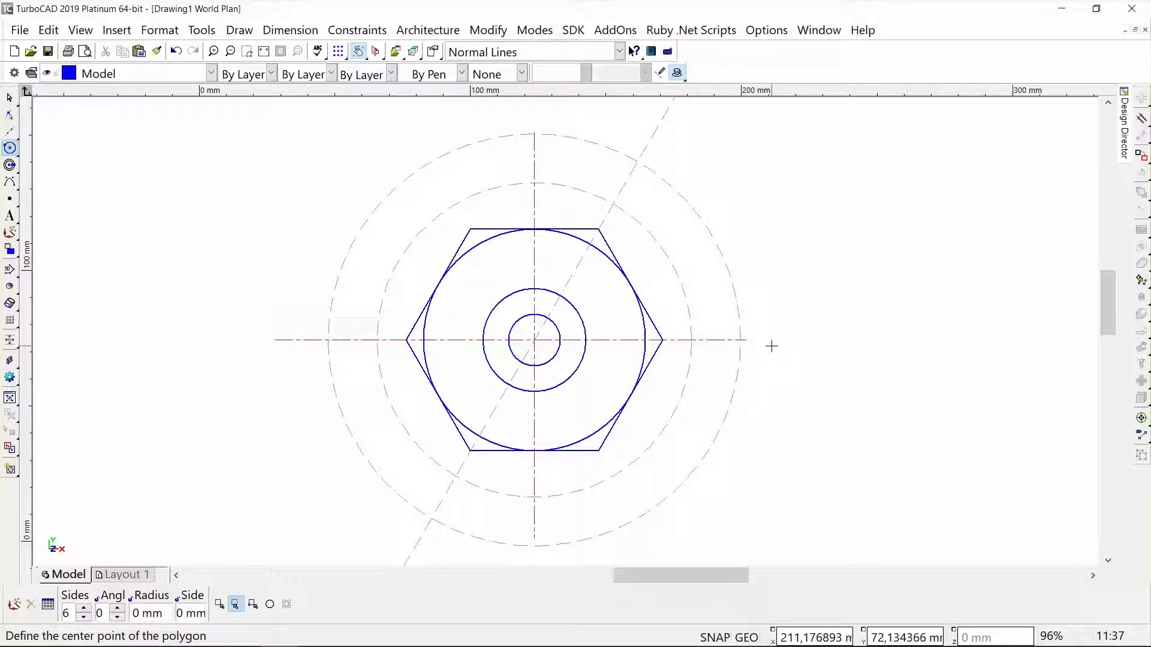
{"action": "left_click", "coordinate": [9, 165]}
{"action": "left_click", "coordinate": [28, 173]}
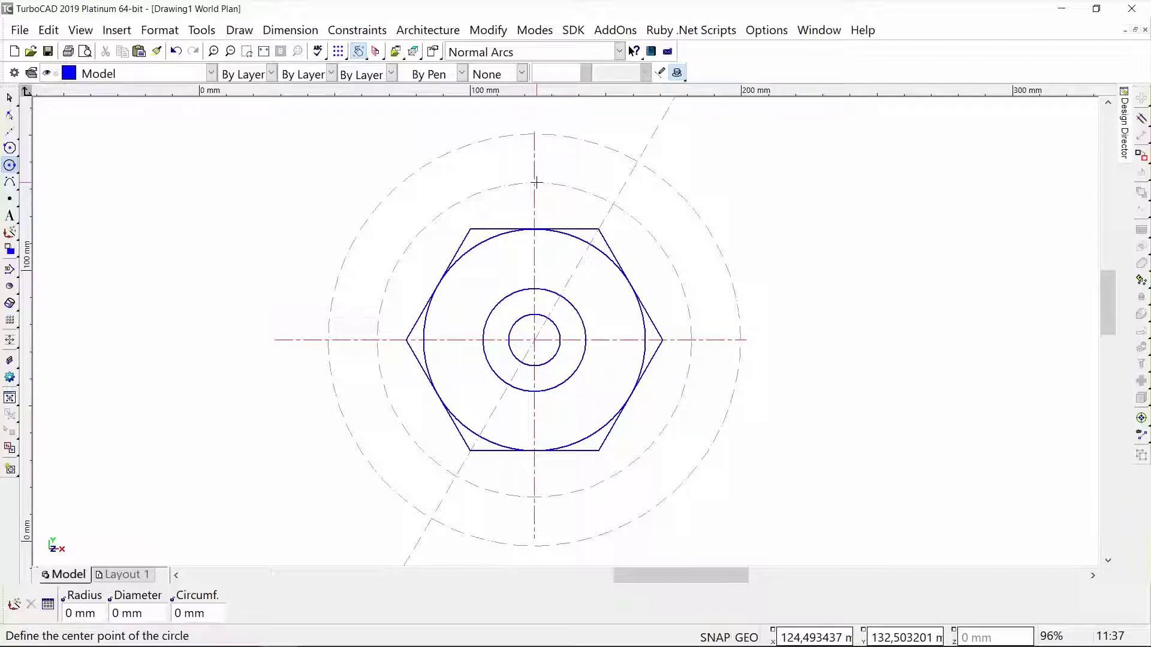
- Add an 8 mm diameter hole on the bolt circle directly above the centre
{"action": "left_click", "coordinate": [536, 182]}
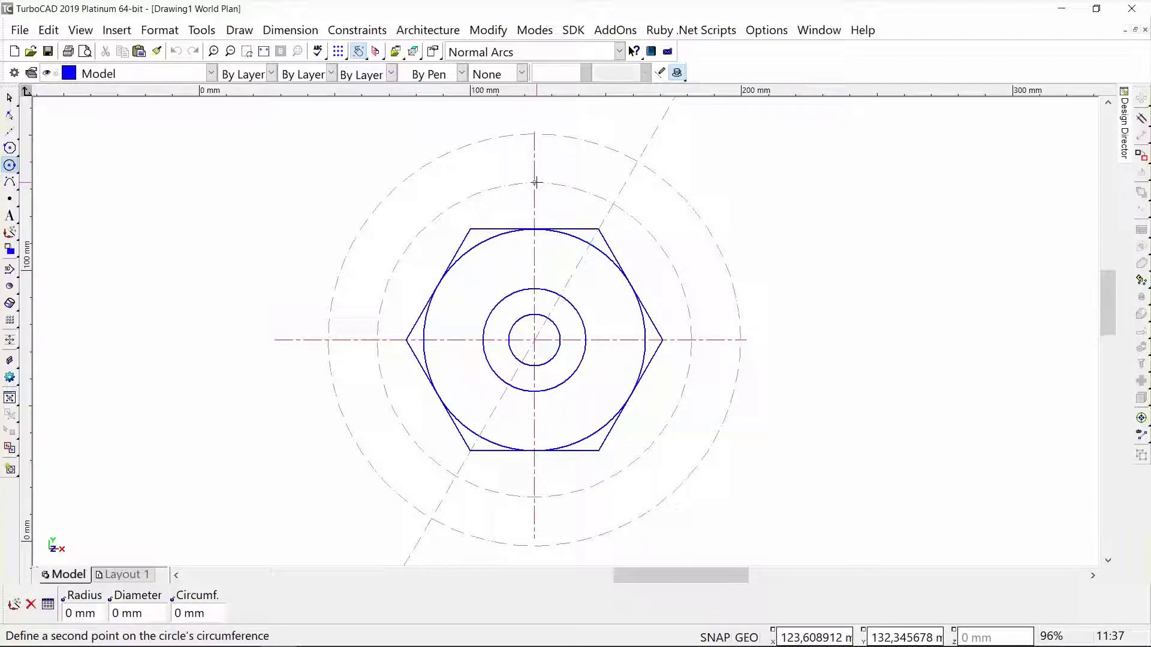
{"action": "key", "text": "Tab"}
{"action": "key", "text": "Tab"}
{"action": "type", "text": "8"}
{"action": "key", "text": "Return"}
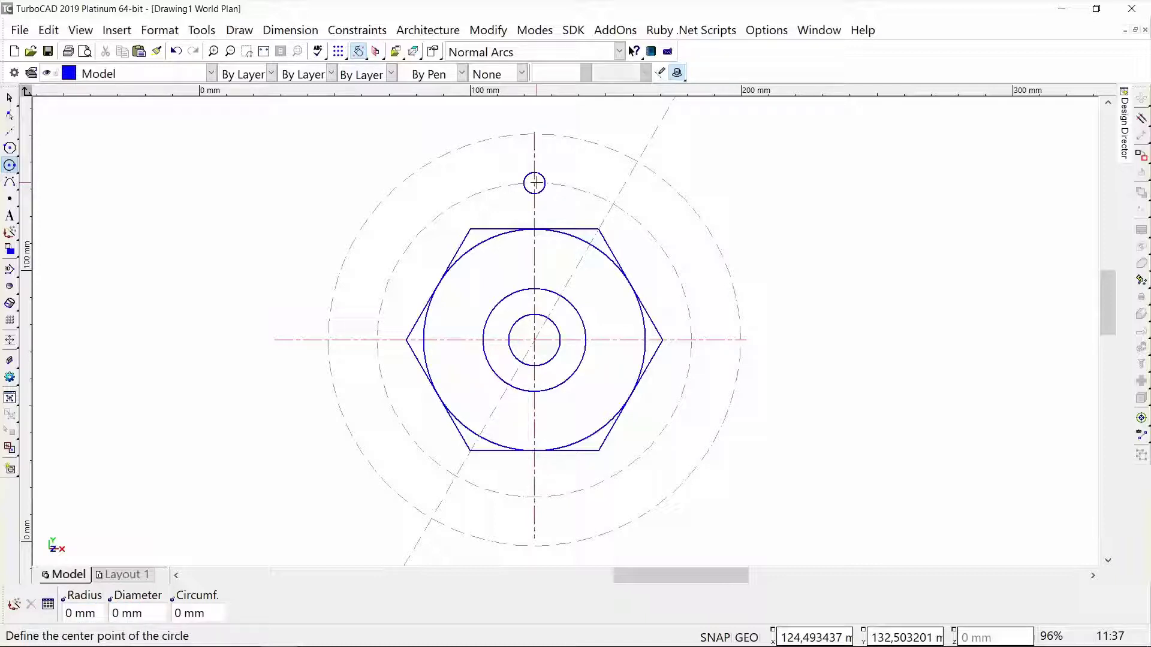
- Draw the first tooth's L-shaped polyline from the 59° line's outer-circle intersection to the centreline and up
{"action": "left_click", "coordinate": [10, 147]}
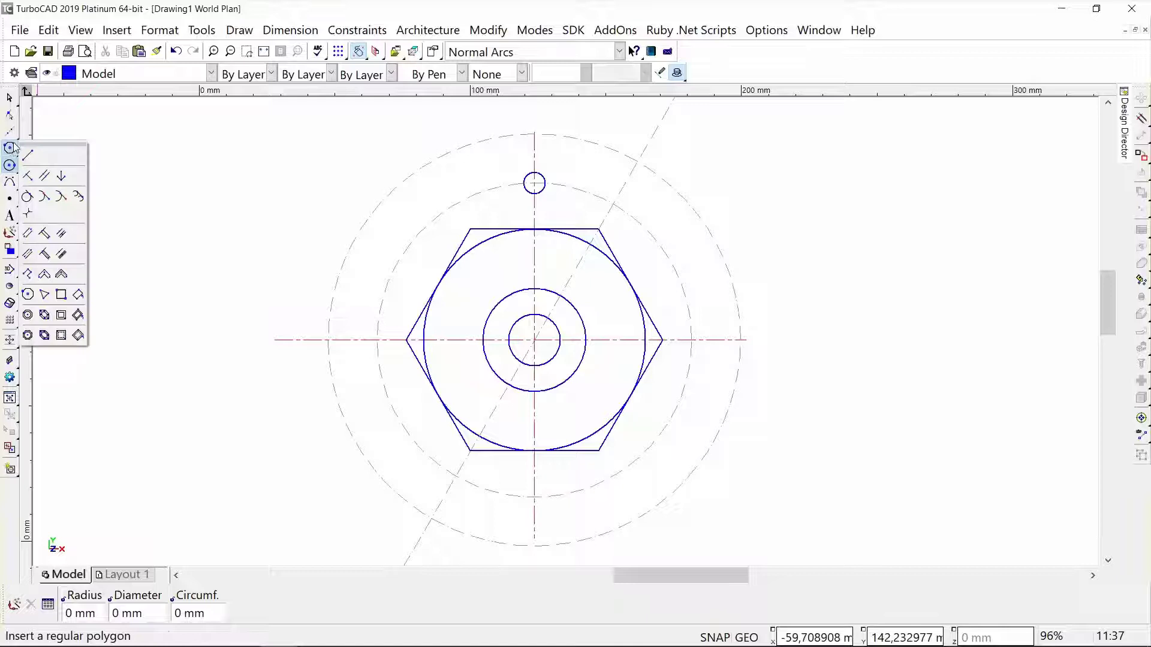
{"action": "left_click", "coordinate": [27, 274]}
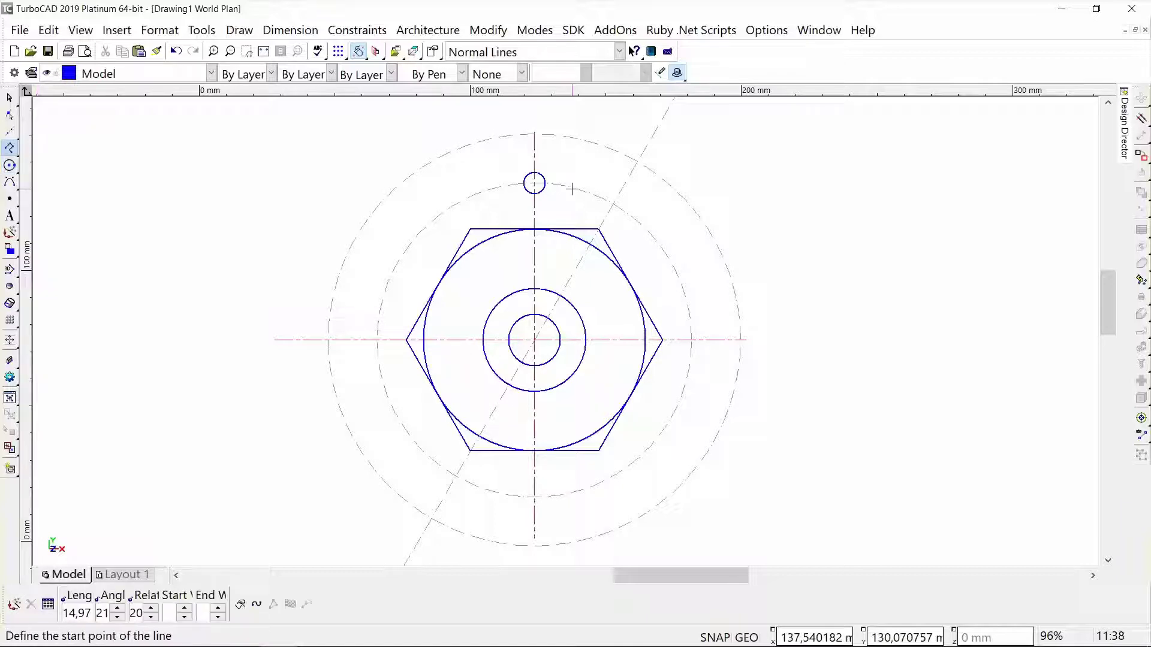
{"action": "left_click", "coordinate": [637, 162]}
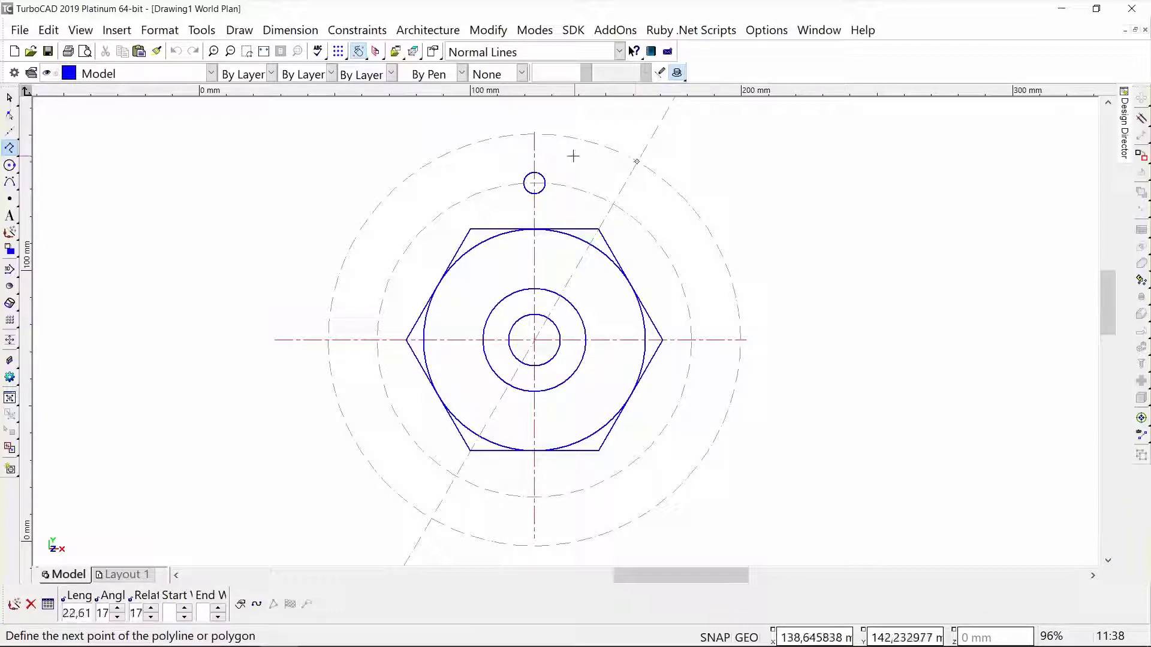
{"action": "left_click", "coordinate": [535, 160]}
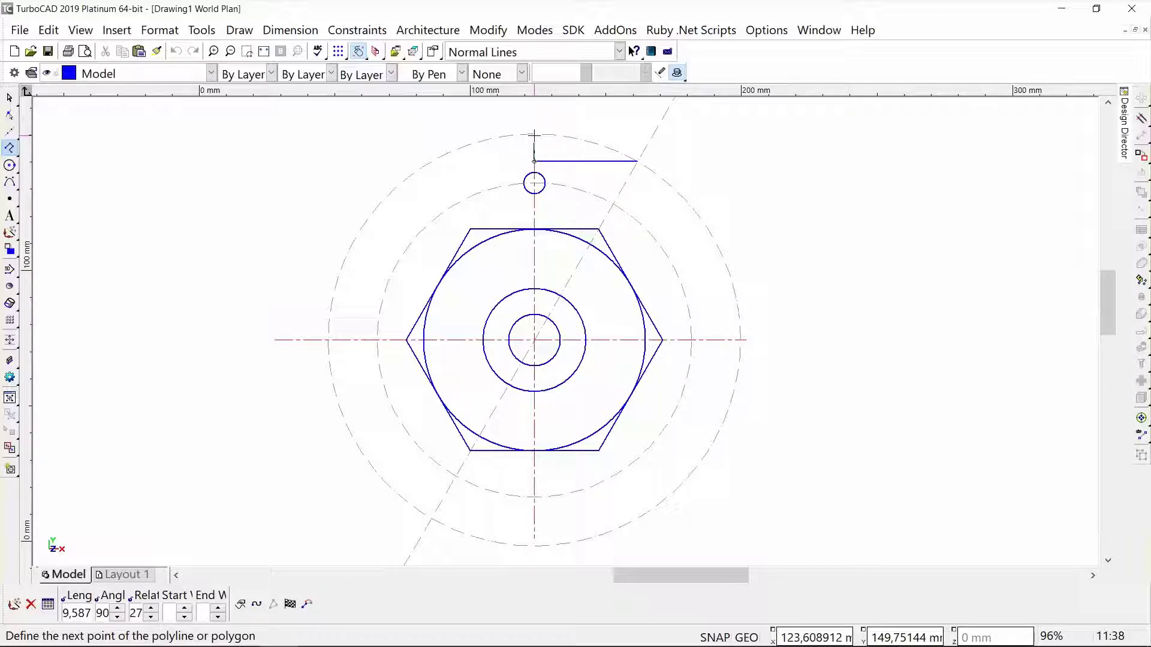
{"action": "left_click", "coordinate": [534, 134]}
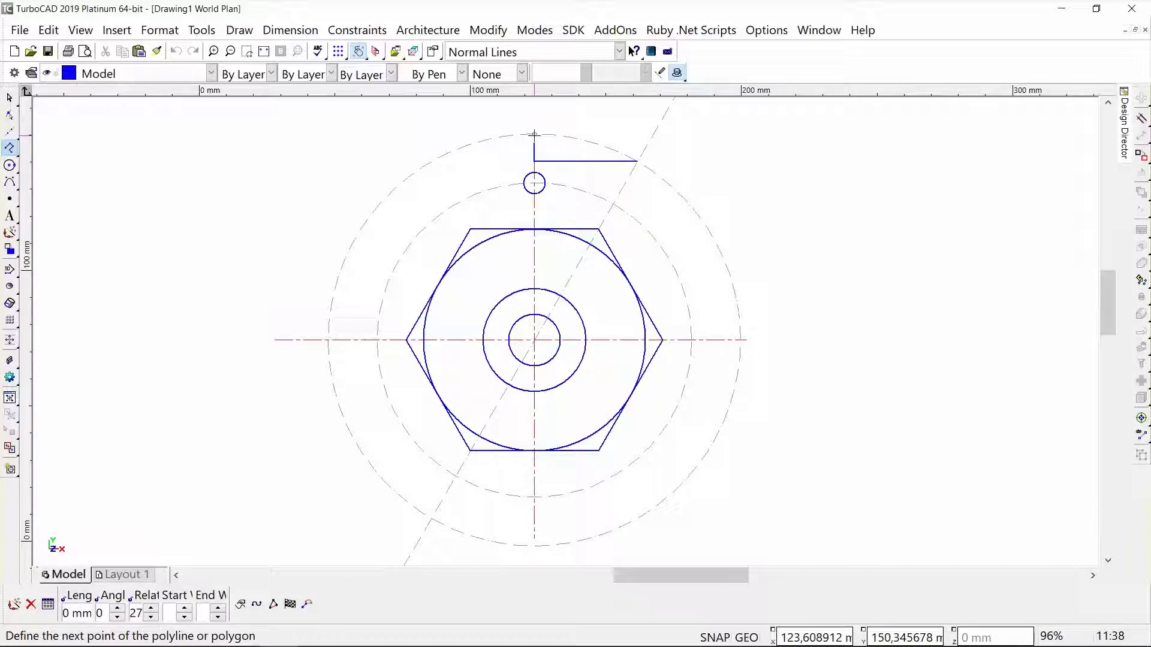
{"action": "left_click", "coordinate": [287, 606]}
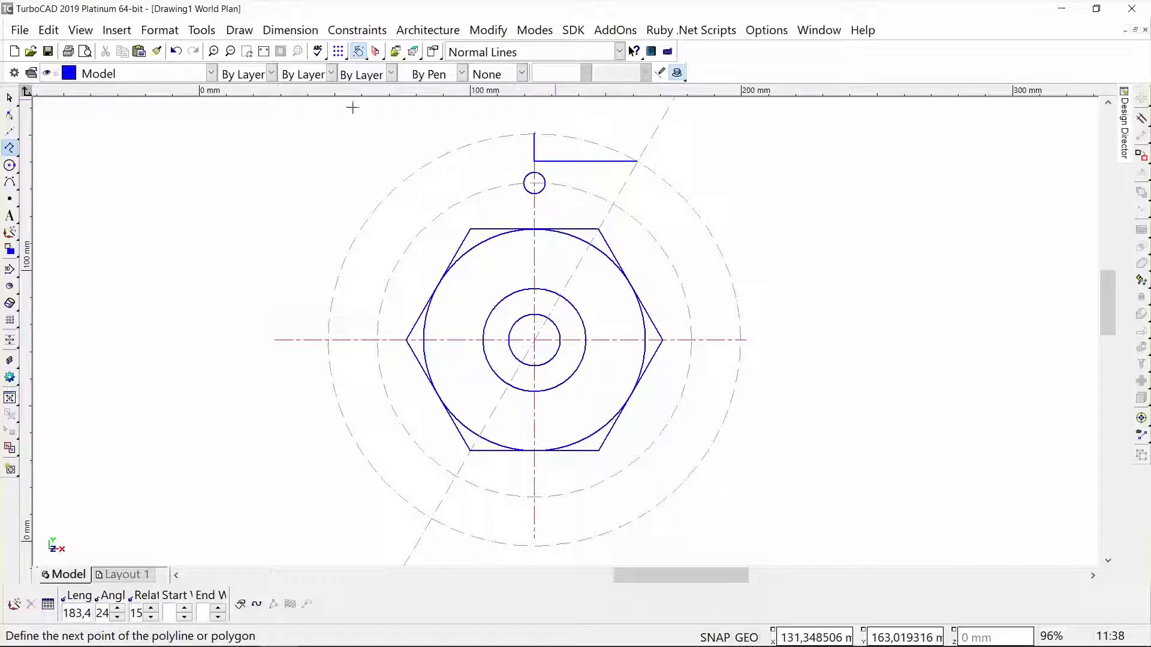
- Radially array the 8 mm hole into six copies around the drawing centre
{"action": "left_click", "coordinate": [10, 99]}
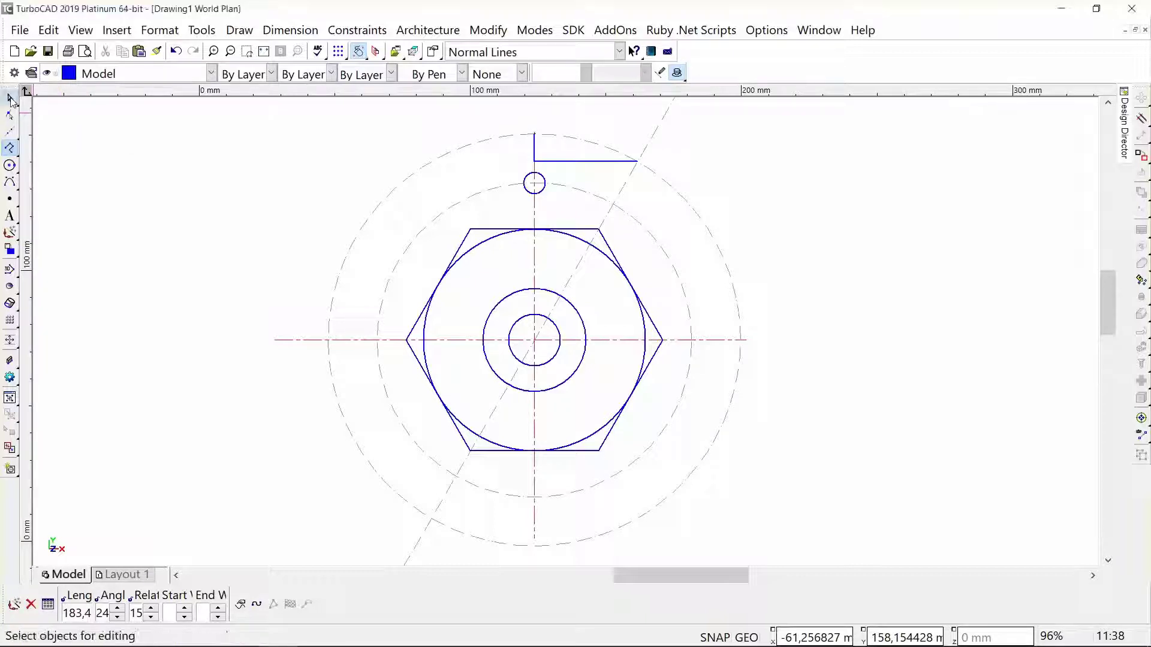
{"action": "left_click", "coordinate": [543, 190]}
{"action": "left_click", "coordinate": [577, 213]}
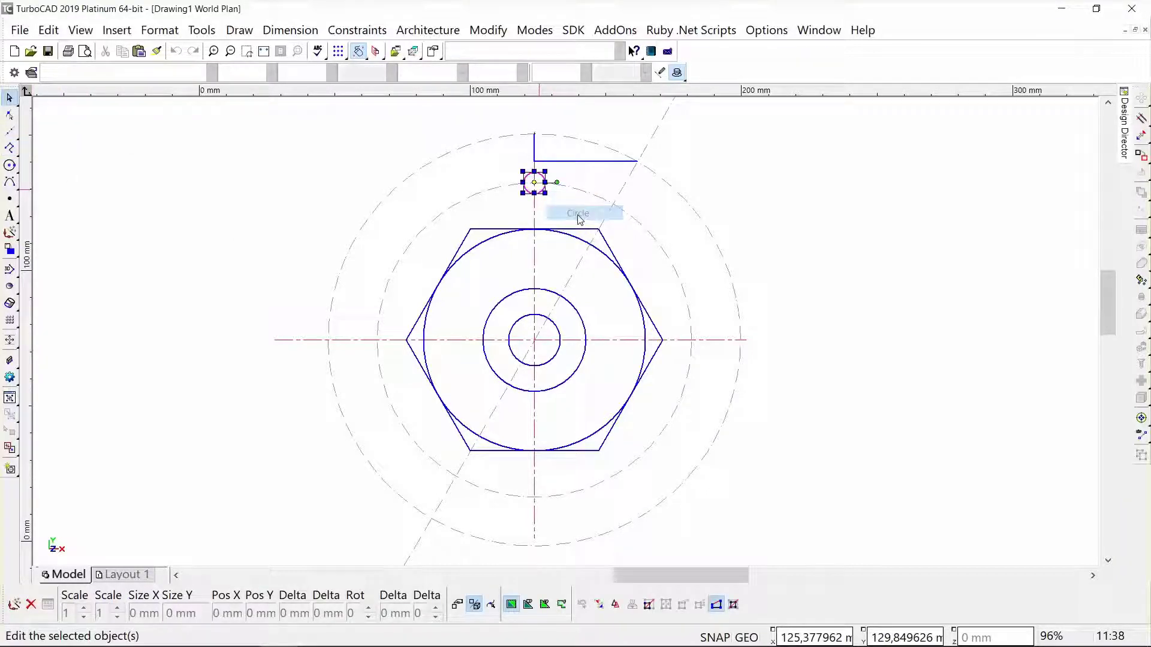
{"action": "left_click", "coordinate": [486, 31]}
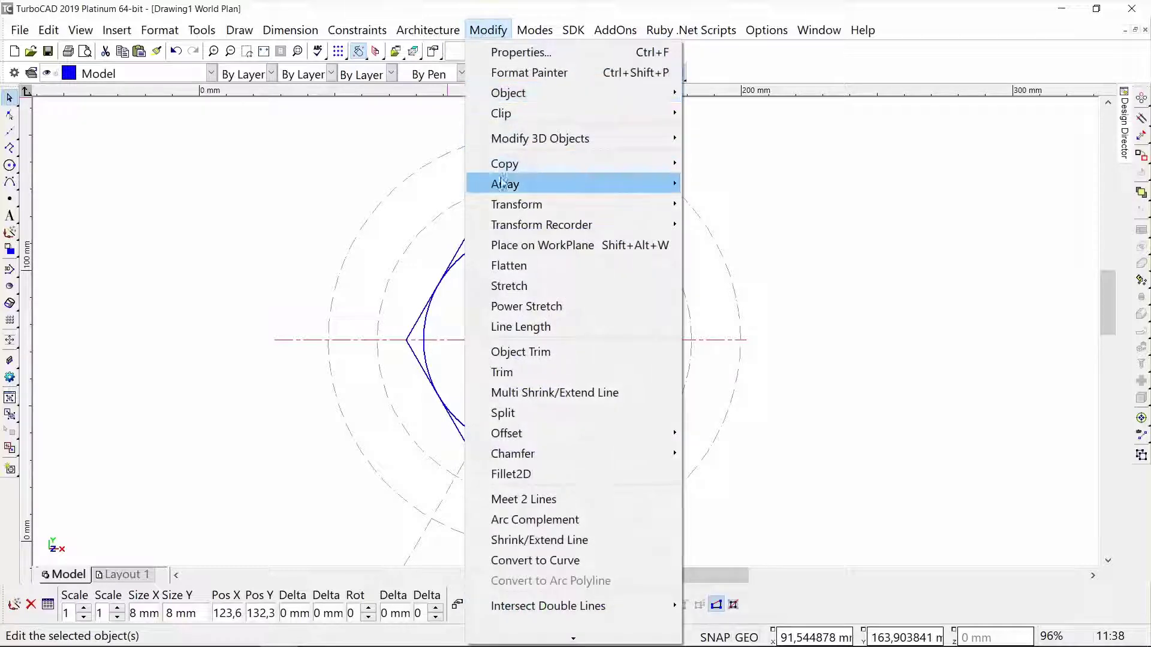
{"action": "mouse_move", "coordinate": [612, 183]}
{"action": "left_click", "coordinate": [721, 204]}
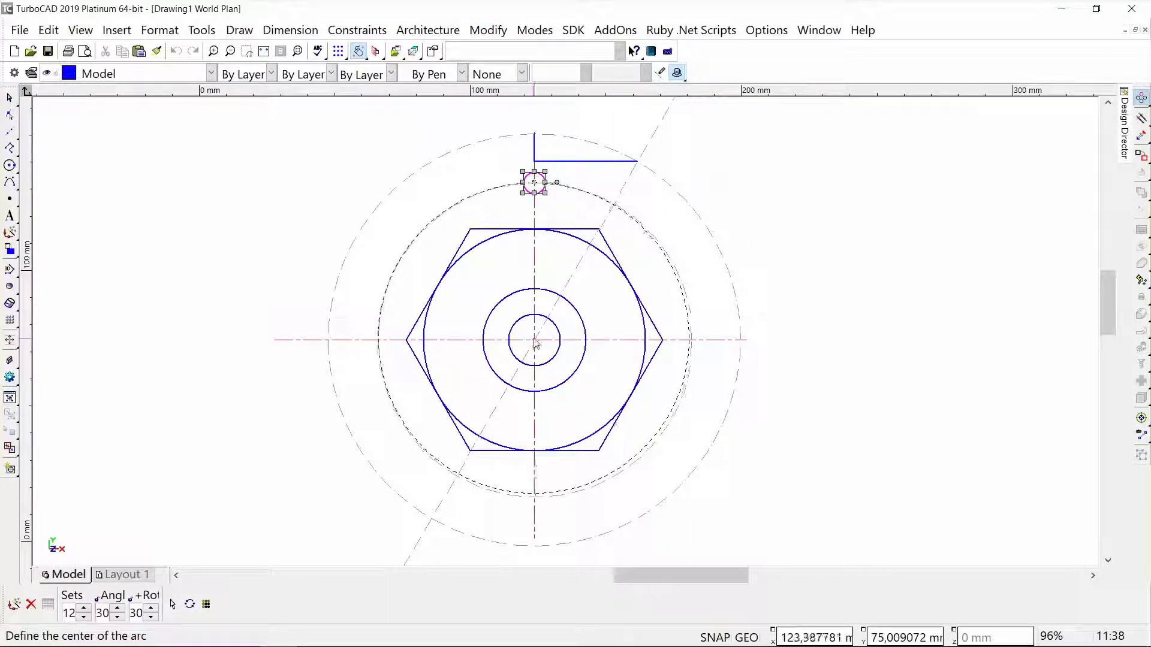
{"action": "left_click", "coordinate": [536, 342]}
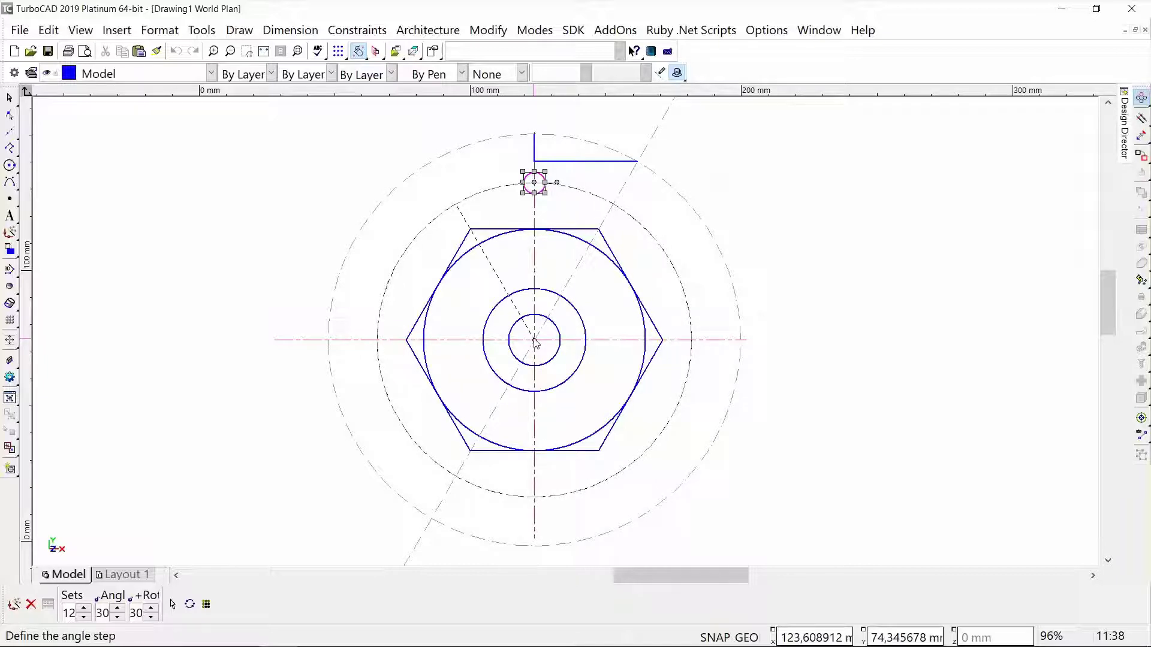
{"action": "type", "text": "6"}
{"action": "key", "text": "Return"}
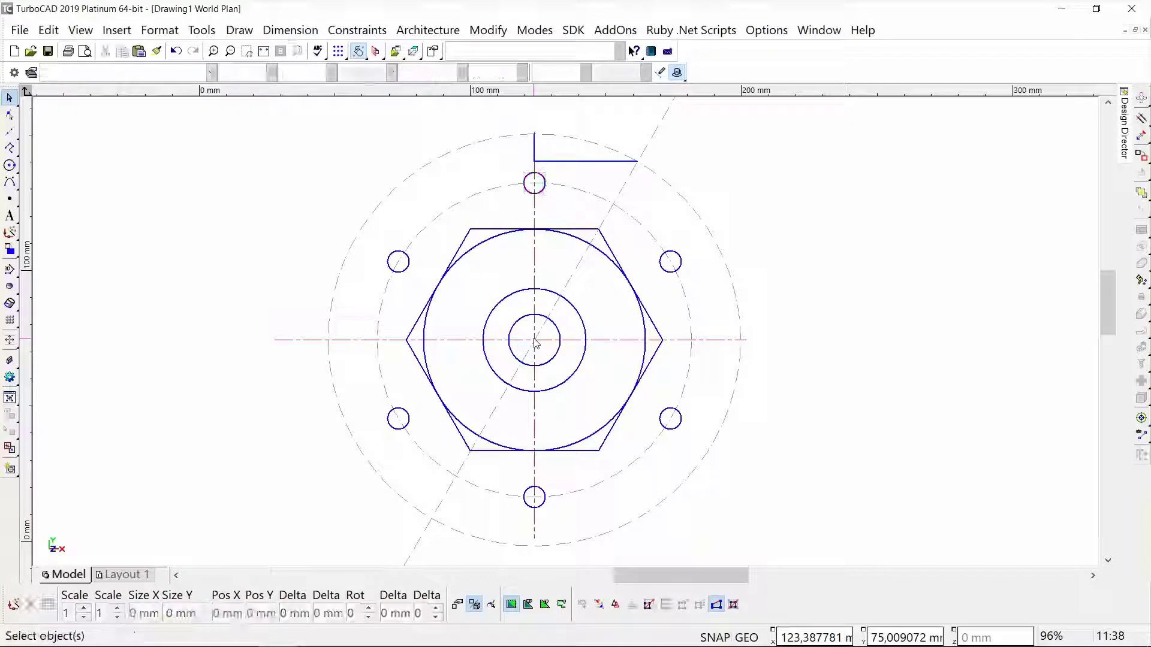
- Radially array the tooth profile about the centre to repeat it six times
{"action": "left_click", "coordinate": [571, 160]}
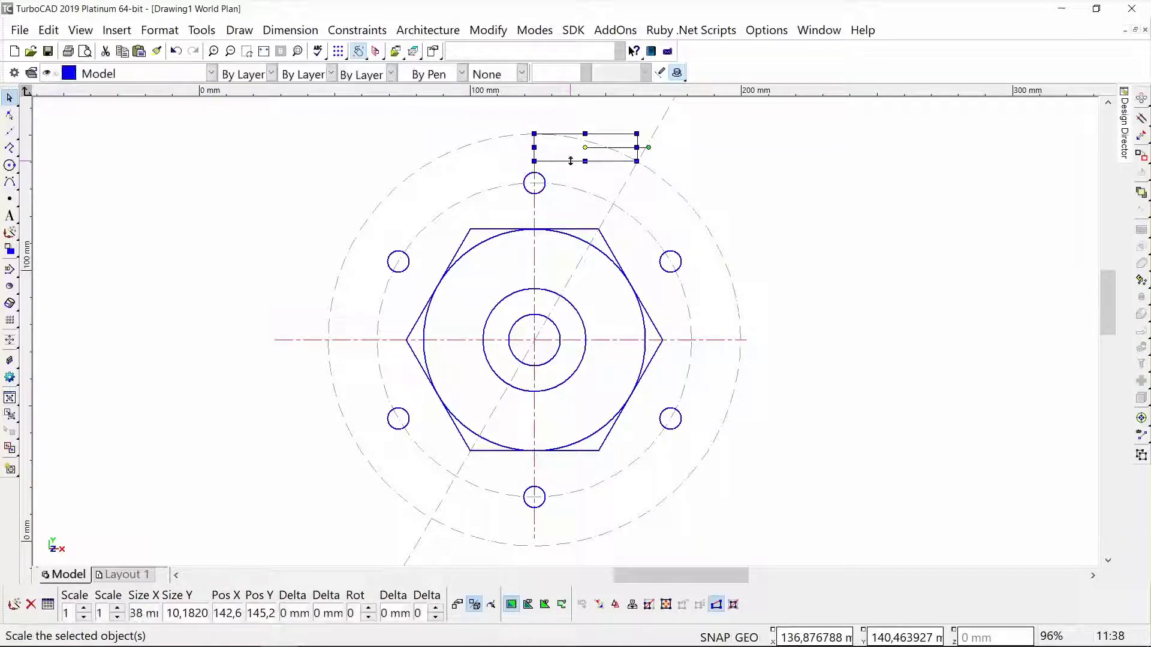
{"action": "left_click", "coordinate": [488, 30]}
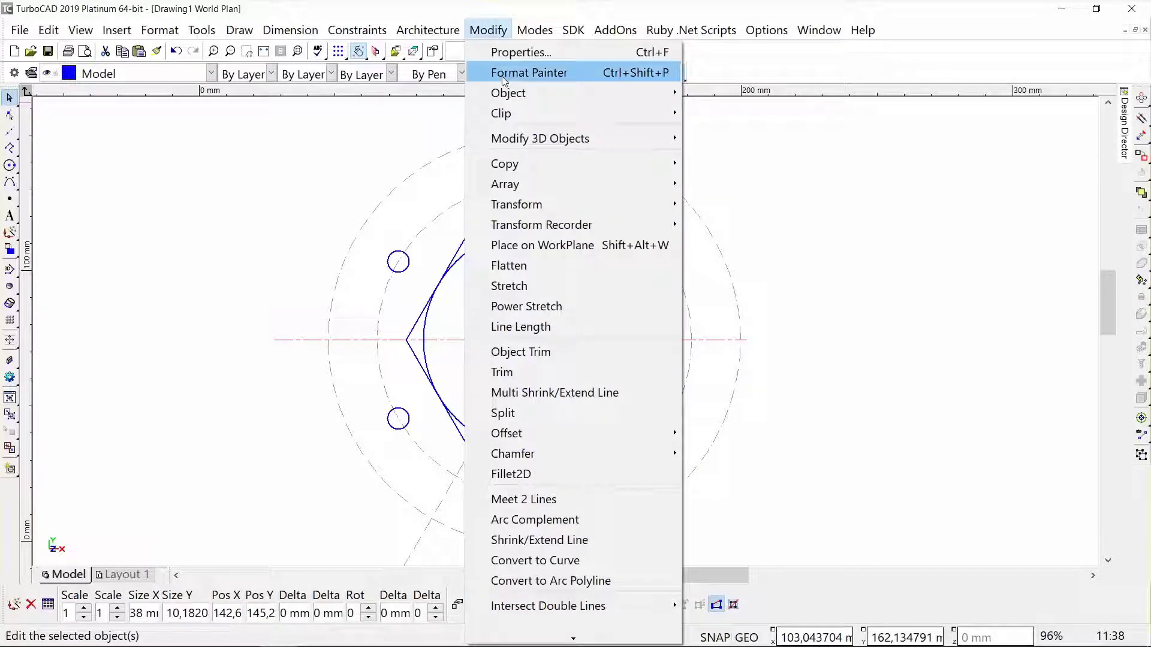
{"action": "mouse_move", "coordinate": [623, 182]}
{"action": "left_click", "coordinate": [750, 203]}
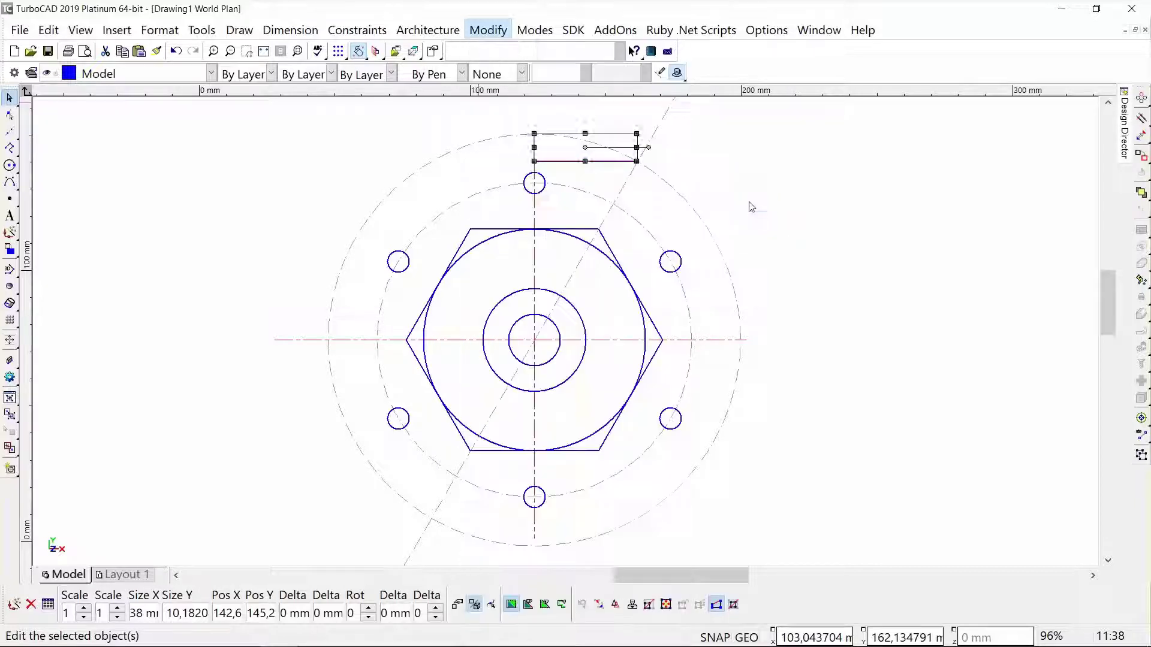
{"action": "left_click", "coordinate": [534, 342]}
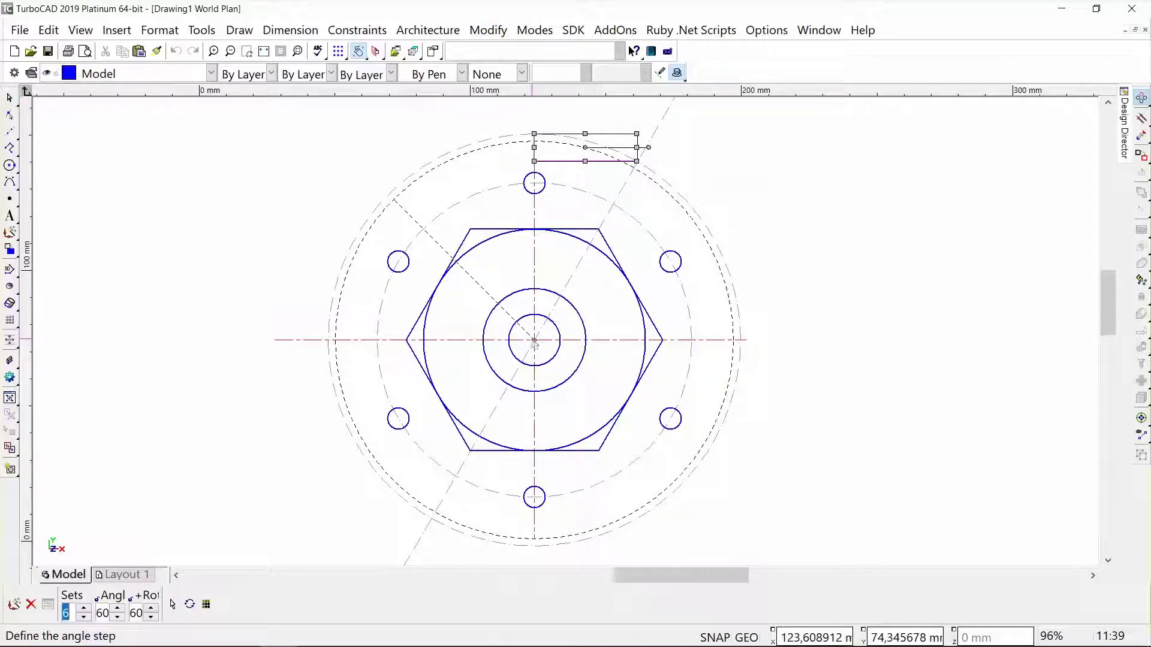
{"action": "key", "text": "Return"}
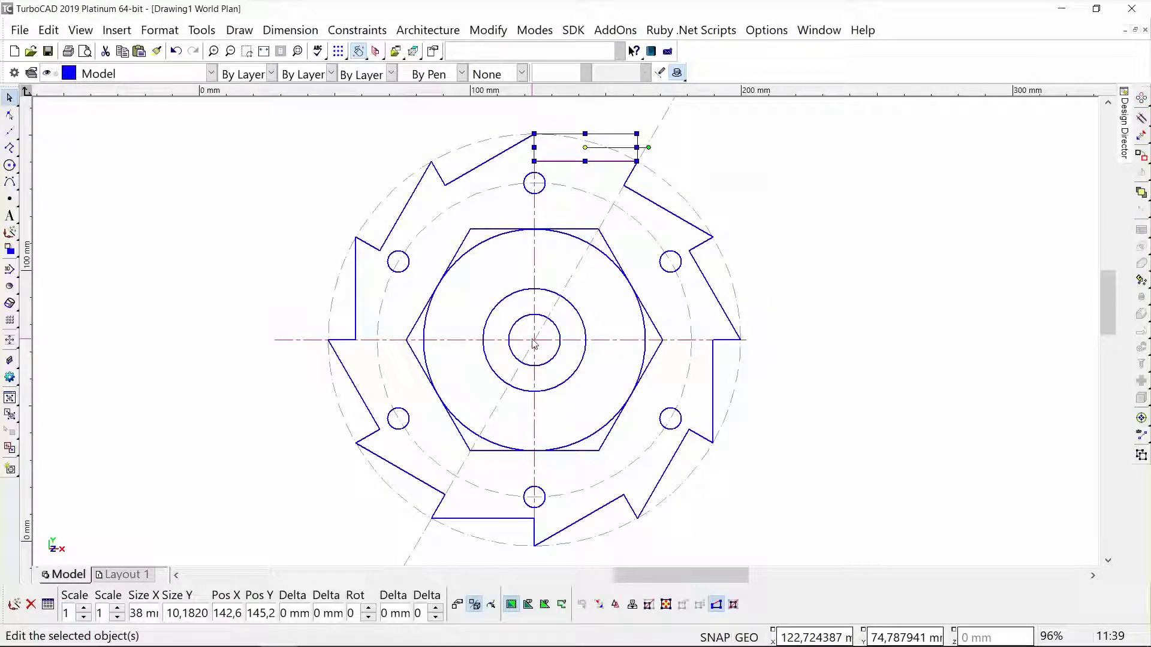
{"action": "key", "text": "Escape"}
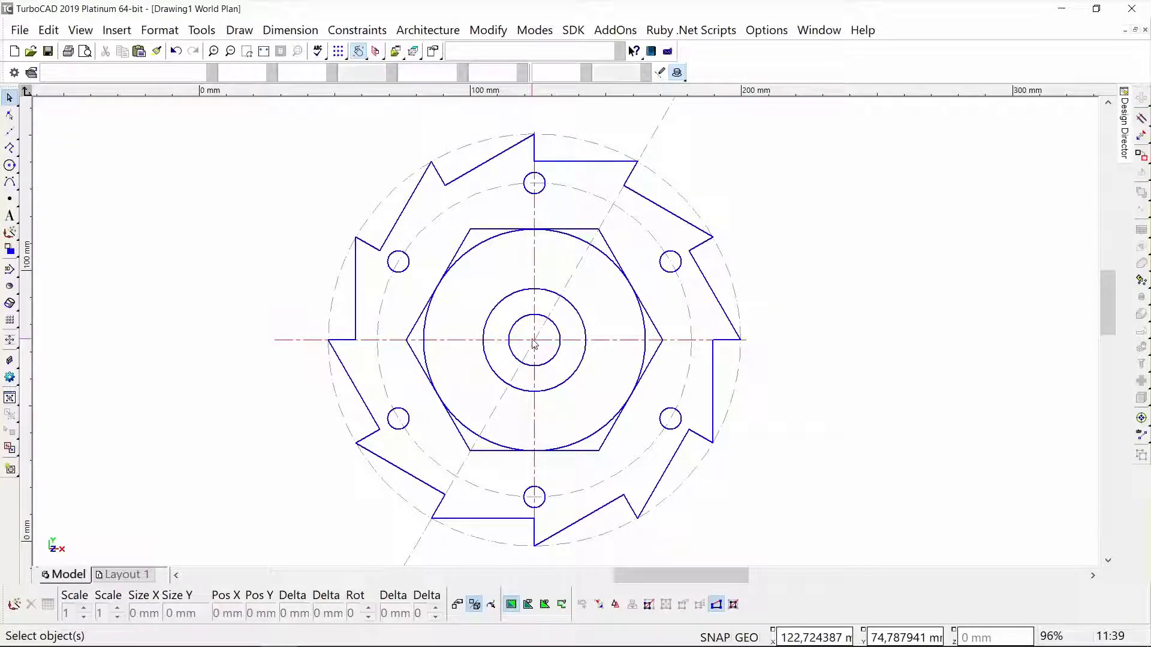
- Clear all construction circles and lines using Edit > Clear > All Constructions
{"action": "left_click", "coordinate": [47, 31]}
{"action": "mouse_move", "coordinate": [72, 198]}
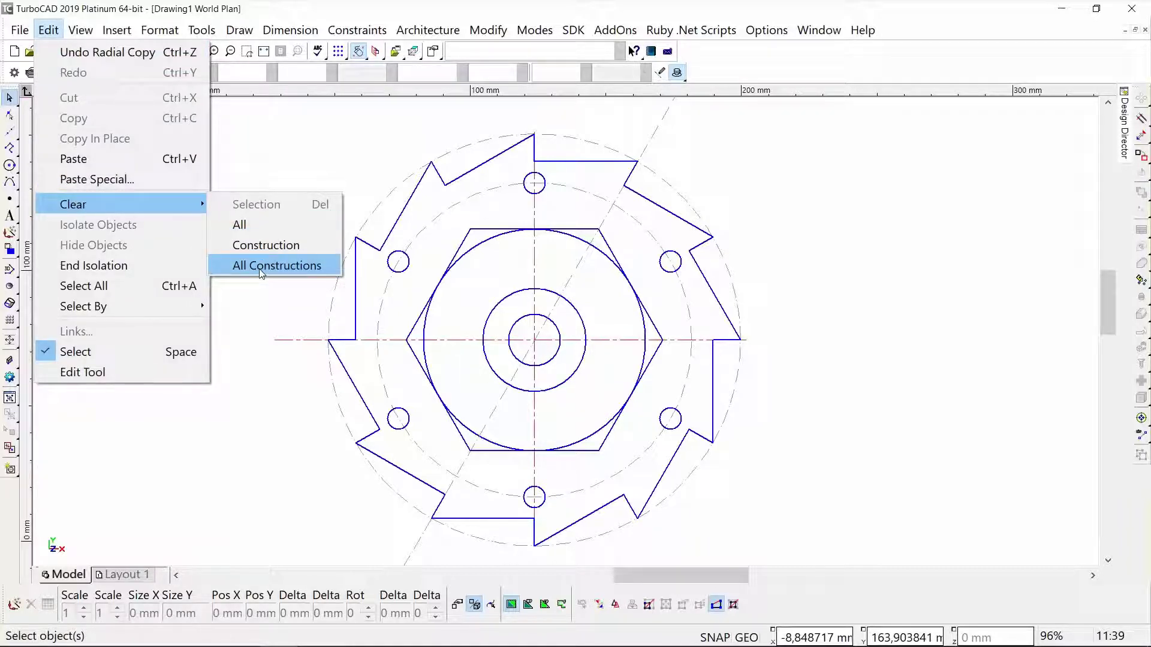
{"action": "left_click", "coordinate": [296, 271]}
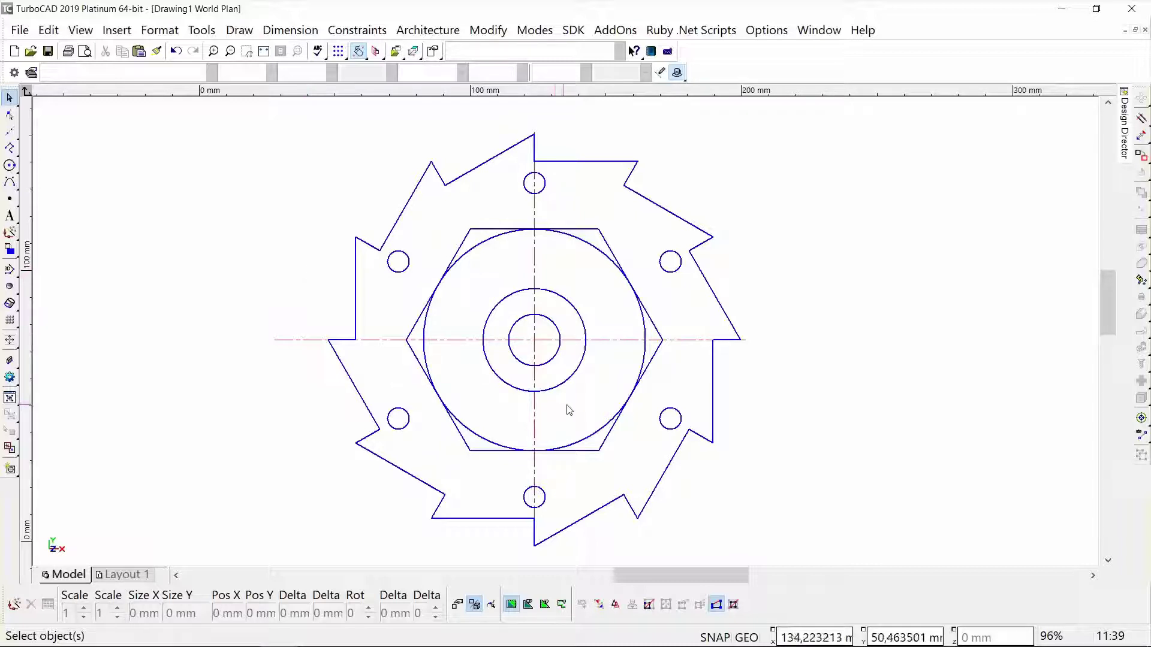
- Delete the centre lines, the centre circles and the large circle inside the hexagon
{"action": "left_click_drag", "start_coordinate": [583, 392], "coordinate": [498, 298]}
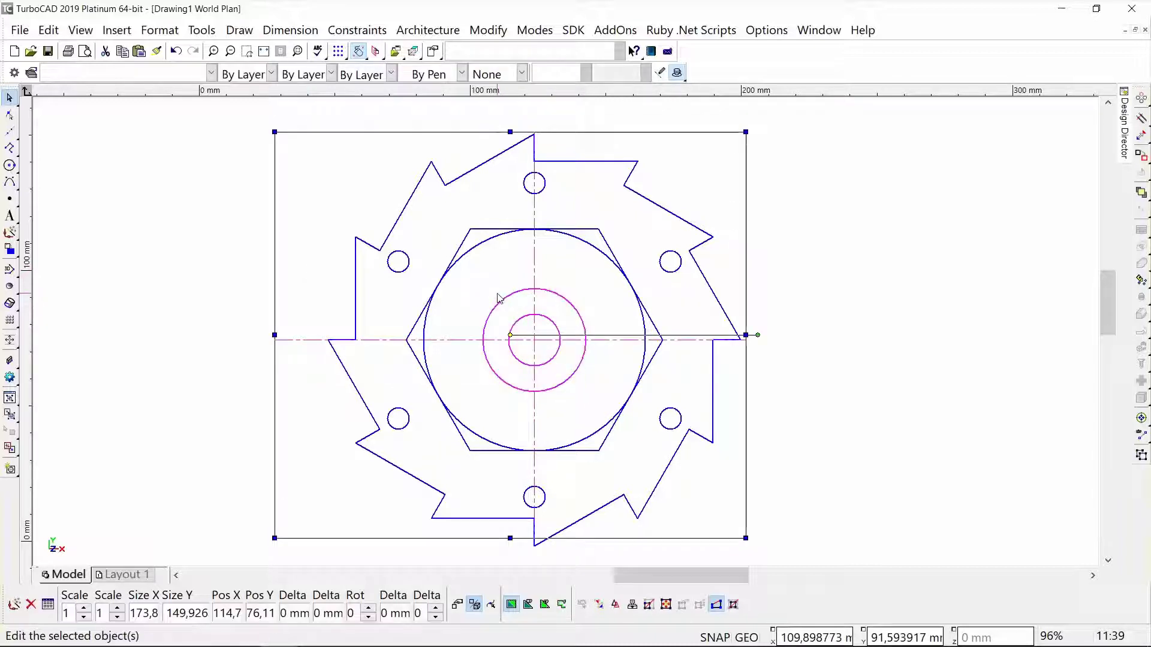
{"action": "key", "text": "Delete"}
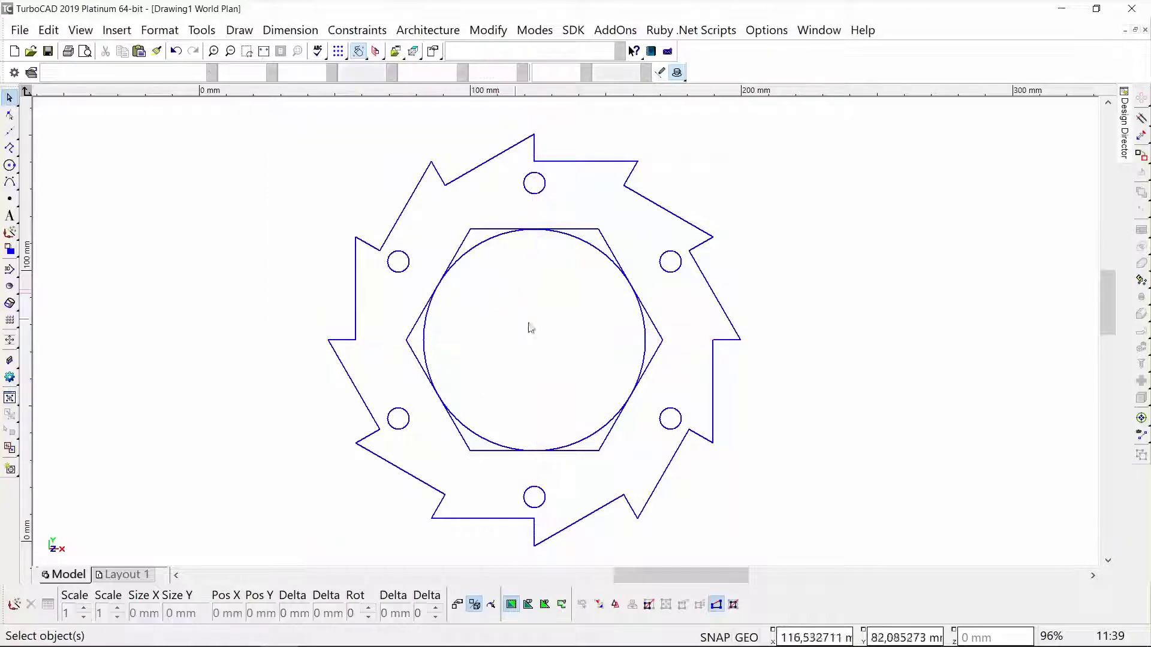
{"action": "left_click", "coordinate": [590, 250]}
{"action": "key", "text": "Delete"}
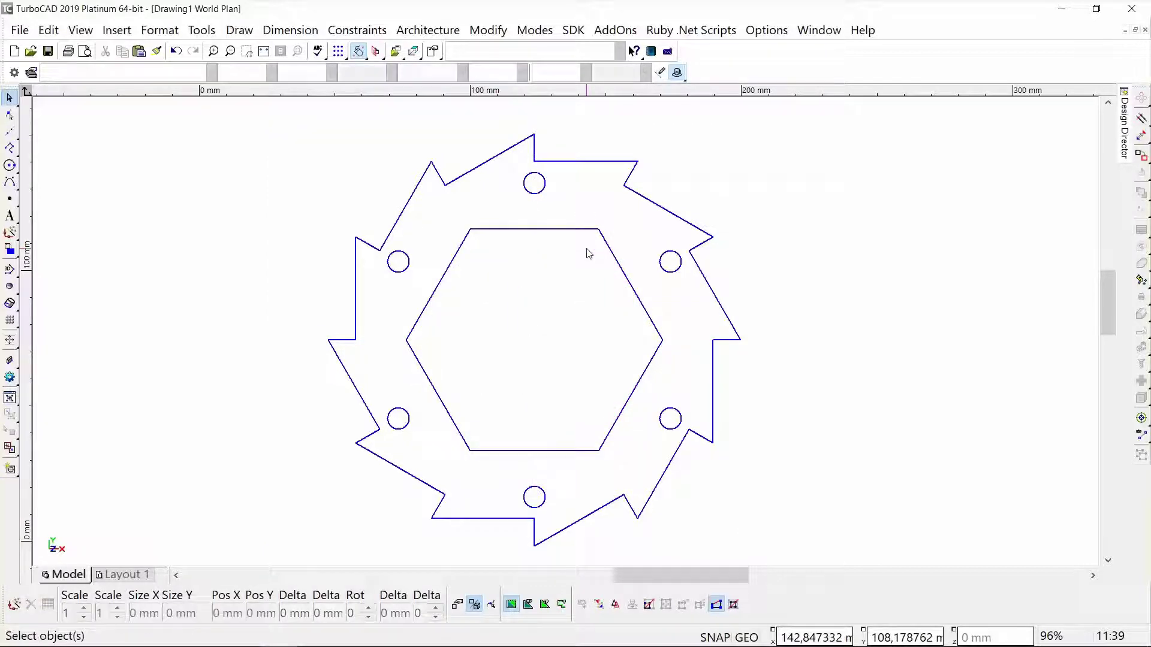
- Switch to the south-east isometric view and orbit the part slightly
{"action": "right_click", "coordinate": [509, 328]}
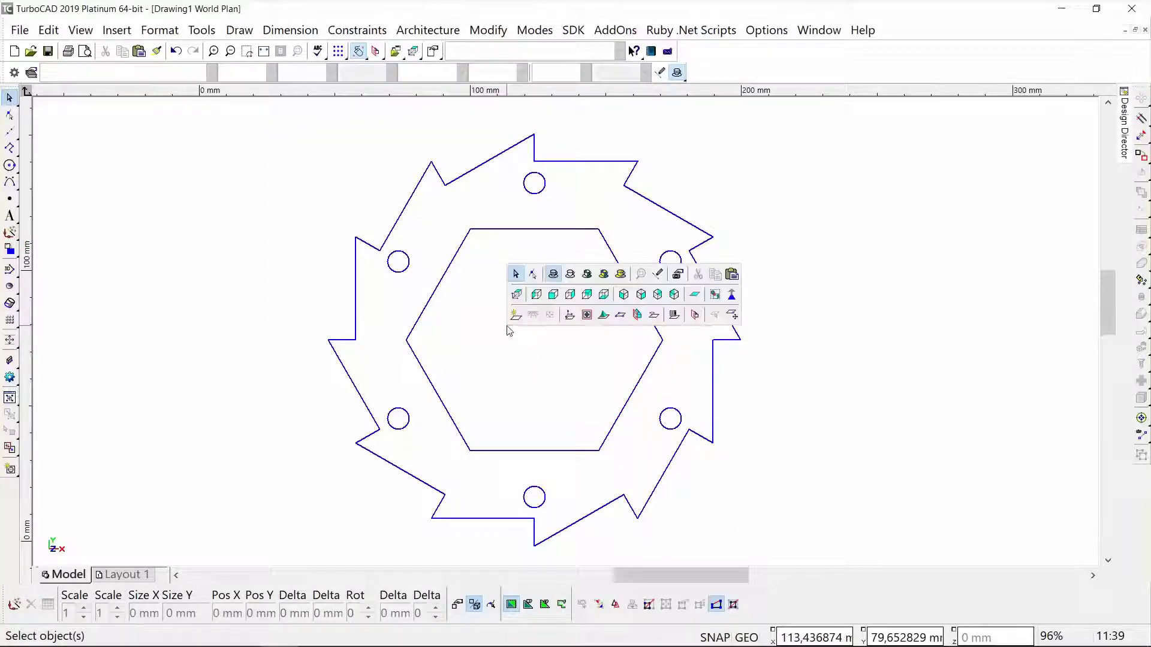
{"action": "left_click", "coordinate": [641, 294]}
{"action": "middle_click_drag", "start_coordinate": [567, 337], "coordinate": [597, 337]}
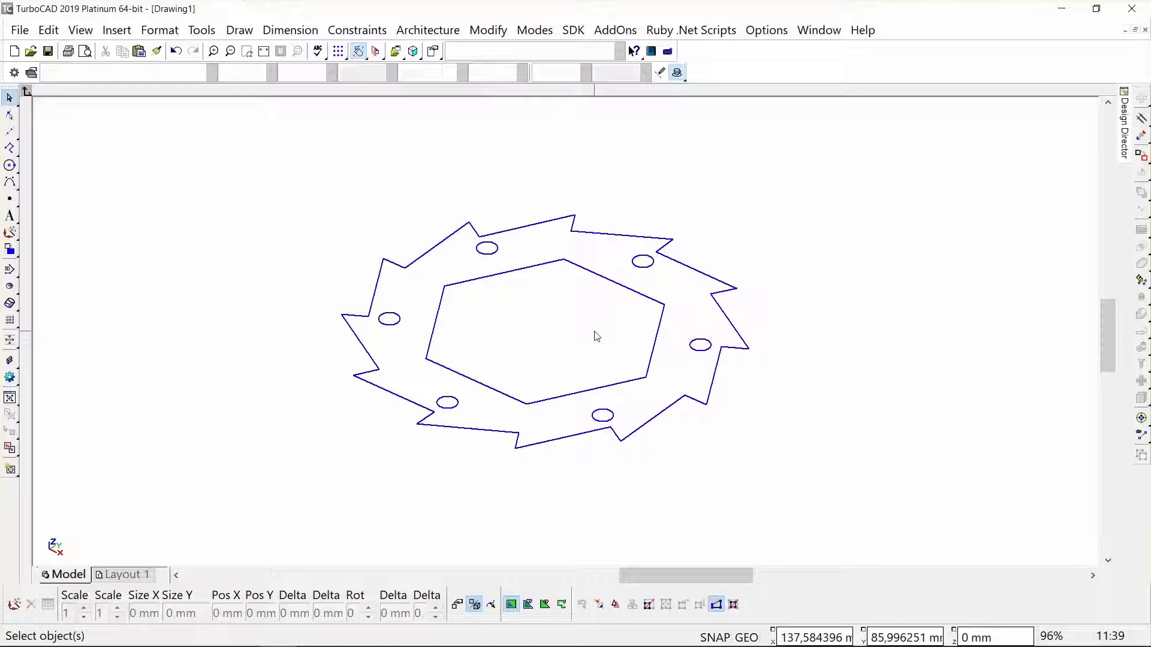
- Extrude the toothed profile with its hexagon bore and bolt holes to a 20 mm height
{"action": "left_click", "coordinate": [10, 304]}
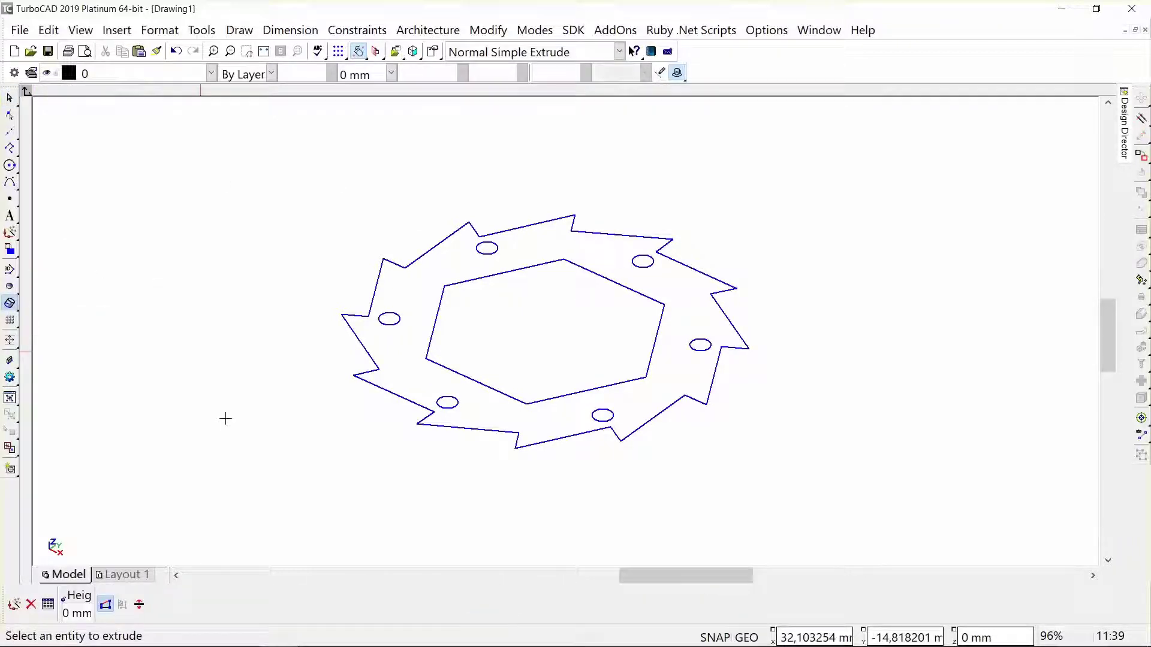
{"action": "left_click", "coordinate": [660, 411]}
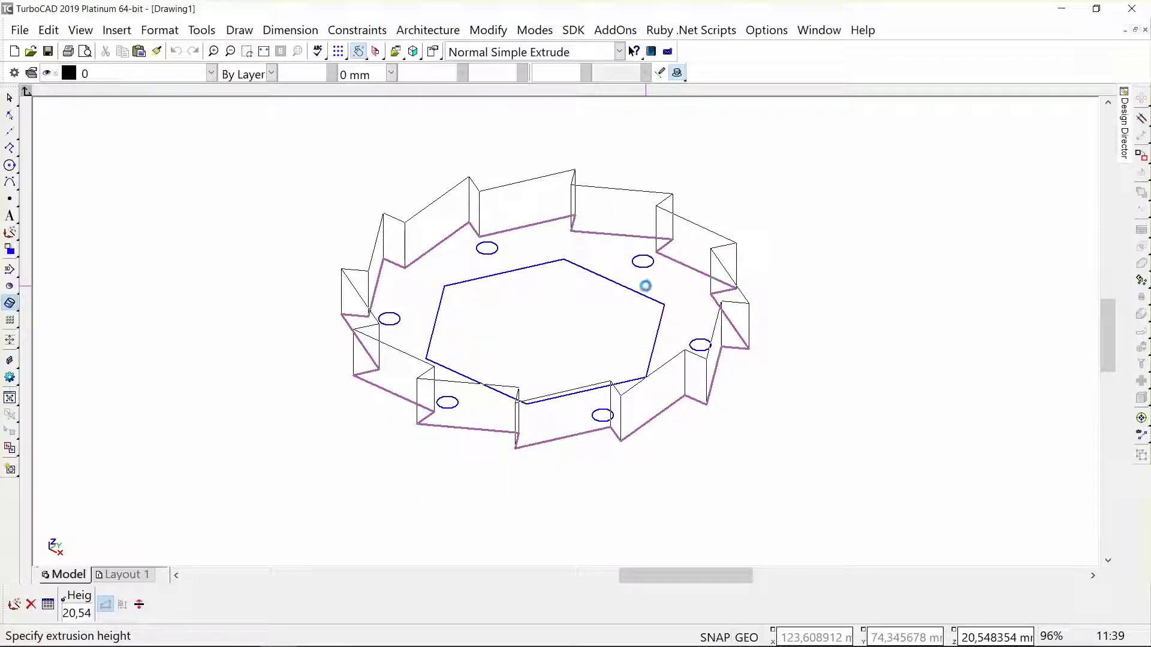
{"action": "key", "text": "Escape"}
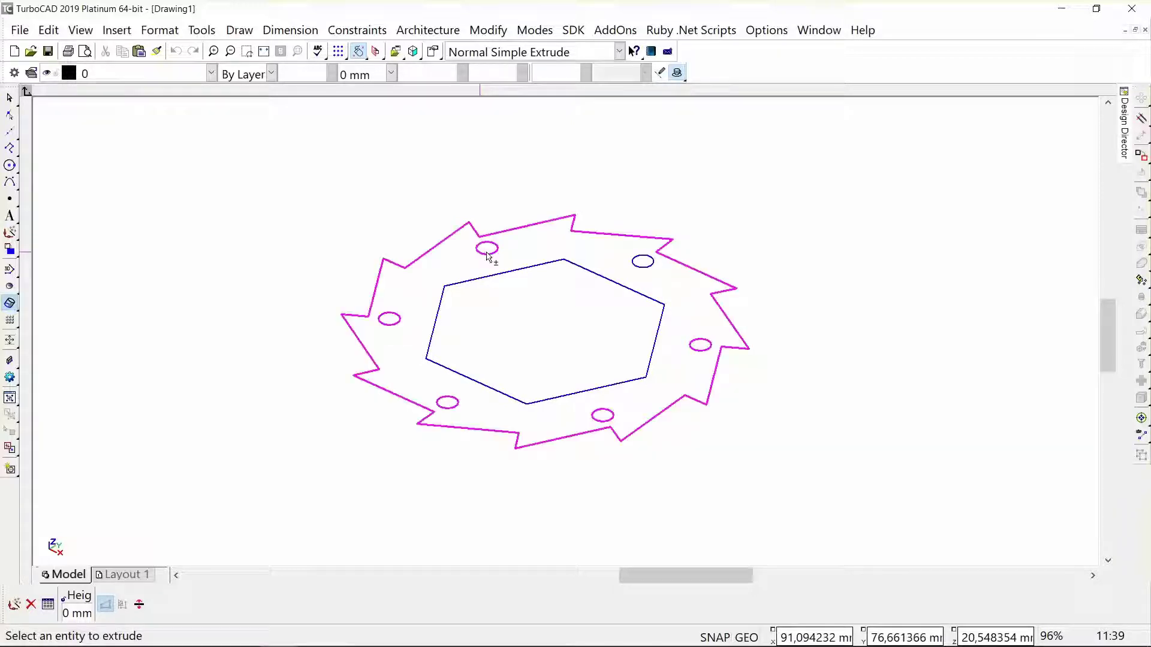
{"action": "left_click", "coordinate": [646, 298]}
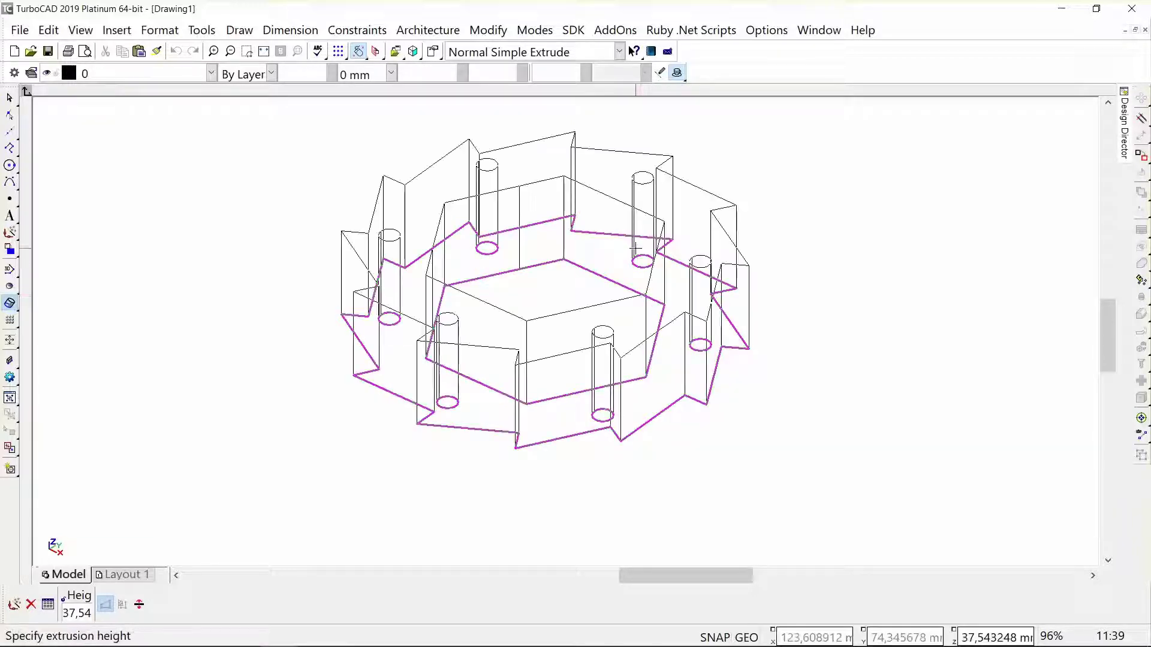
{"action": "left_click", "coordinate": [636, 247]}
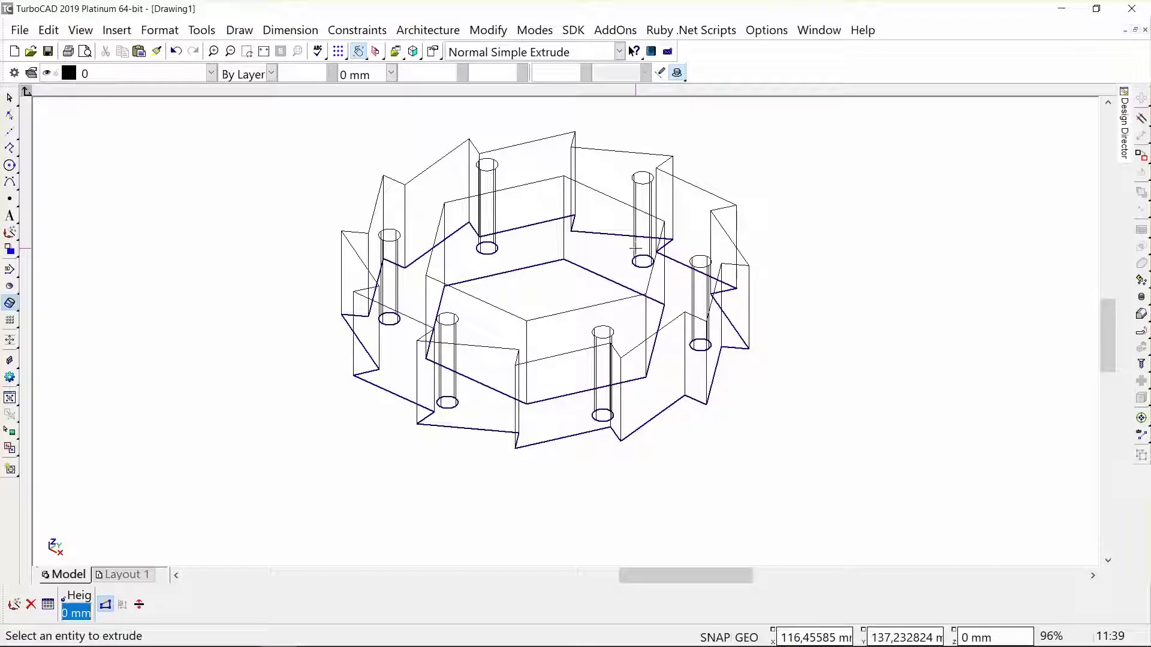
{"action": "type", "text": "20"}
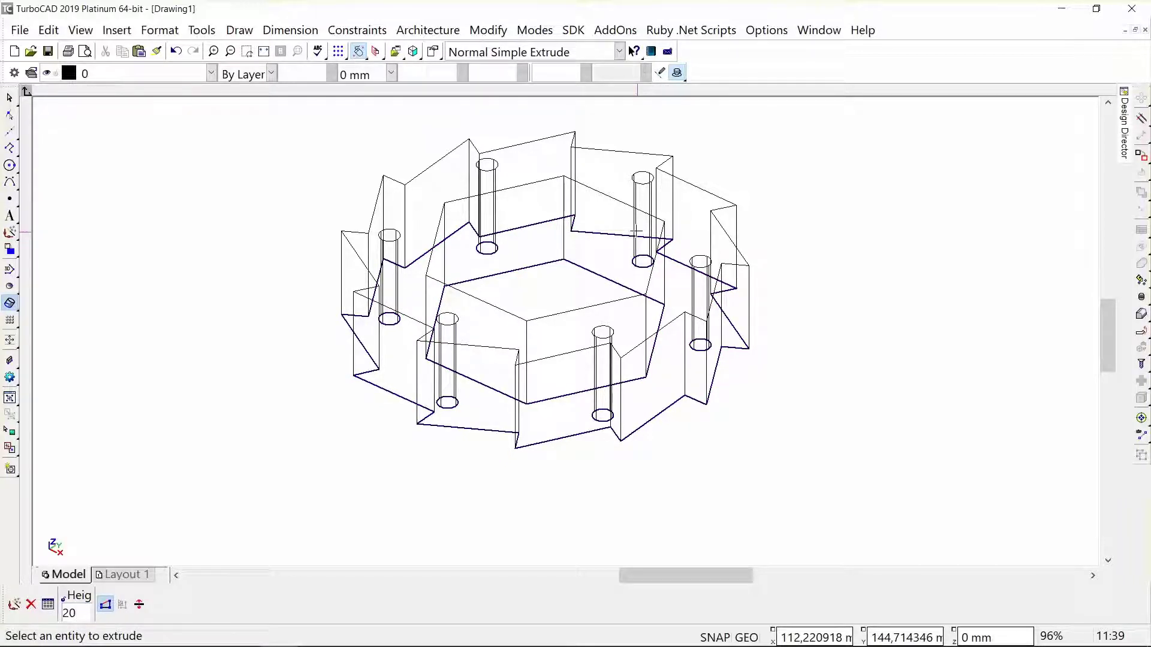
{"action": "scroll", "coordinate": [546, 277], "scroll_direction": "down", "scroll_amount": 8}
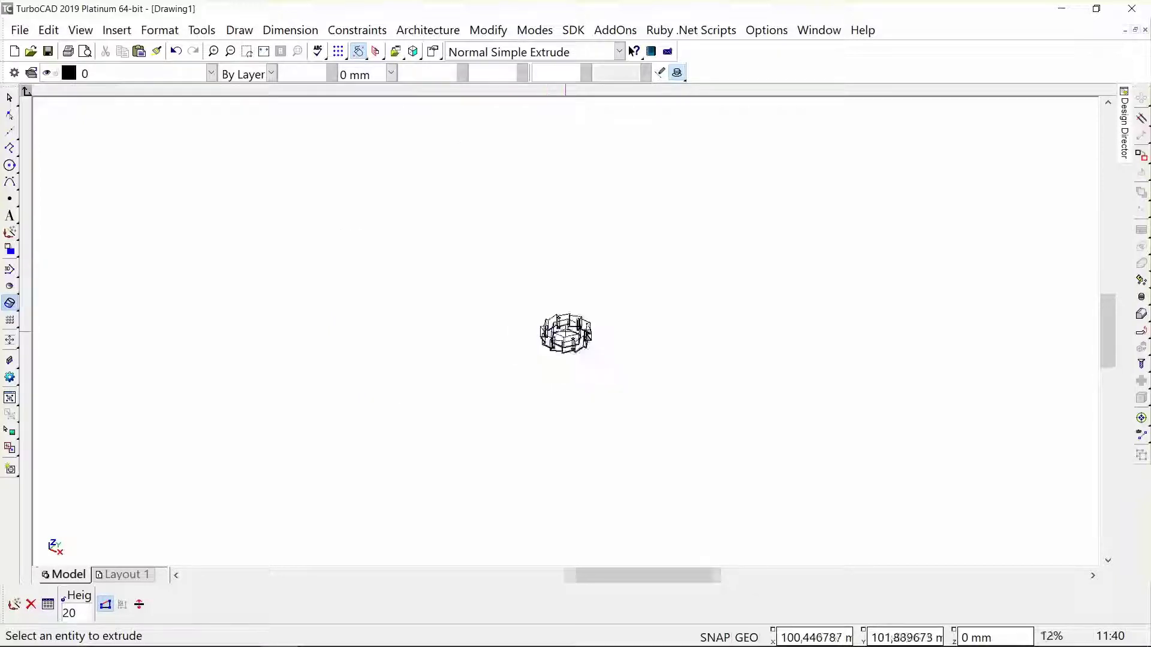
{"action": "scroll", "coordinate": [565, 331], "scroll_direction": "up", "scroll_amount": 8}
- Render the gear plate shaded and orbit it to a flatter top view
{"action": "right_click", "coordinate": [565, 332]}
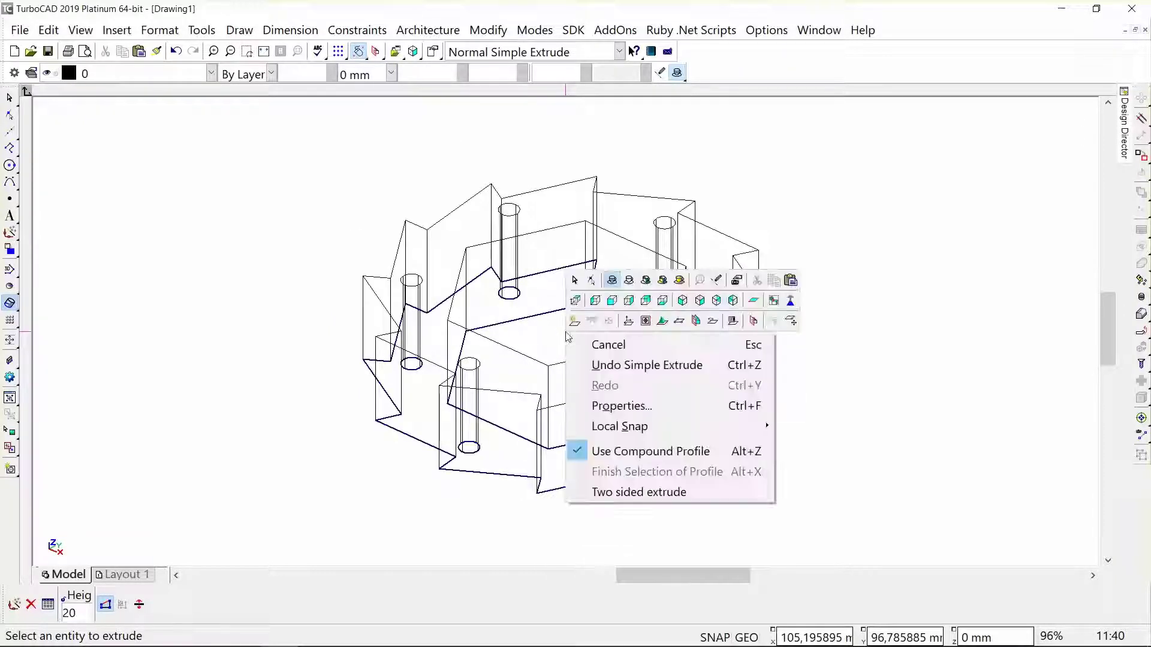
{"action": "left_click", "coordinate": [645, 280]}
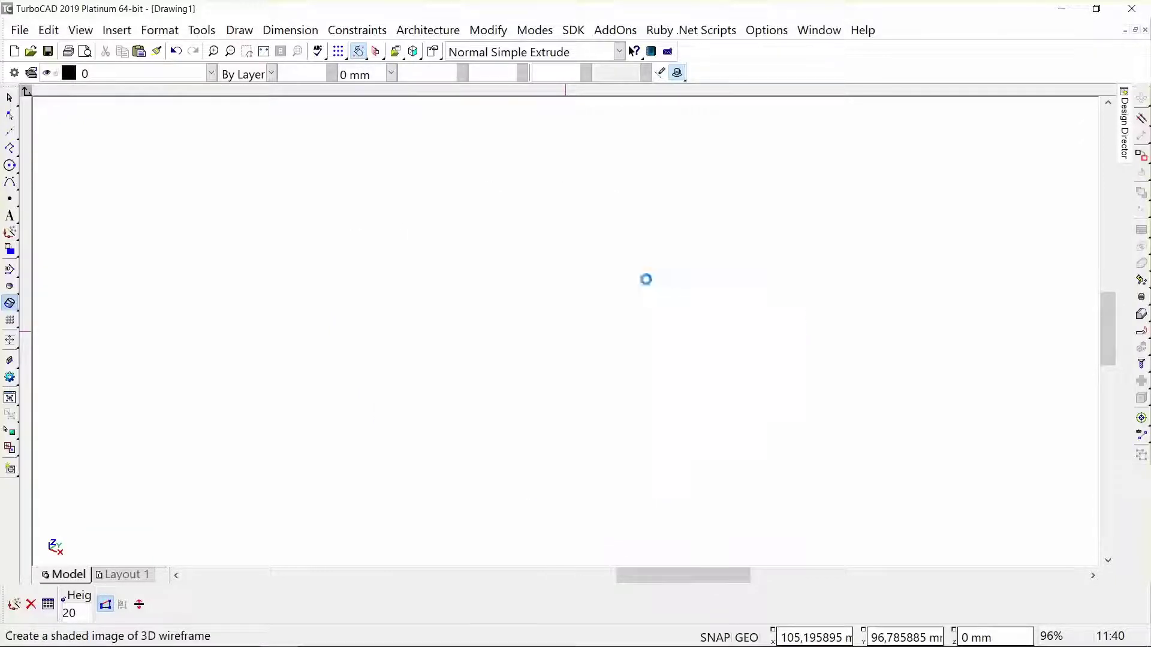
{"action": "scroll", "coordinate": [637, 265], "scroll_direction": "down", "scroll_amount": 3}
{"action": "middle_click_drag", "start_coordinate": [637, 266], "coordinate": [521, 400]}
{"action": "scroll", "coordinate": [522, 400], "scroll_direction": "up", "scroll_amount": 3}
{"action": "mouse_move", "coordinate": [567, 316]}
{"action": "middle_mouse_down"}
{"action": "mouse_move", "coordinate": [578, 411]}
{"action": "mouse_move", "coordinate": [545, 318]}
{"action": "mouse_move", "coordinate": [541, 255]}
{"action": "middle_mouse_up"}
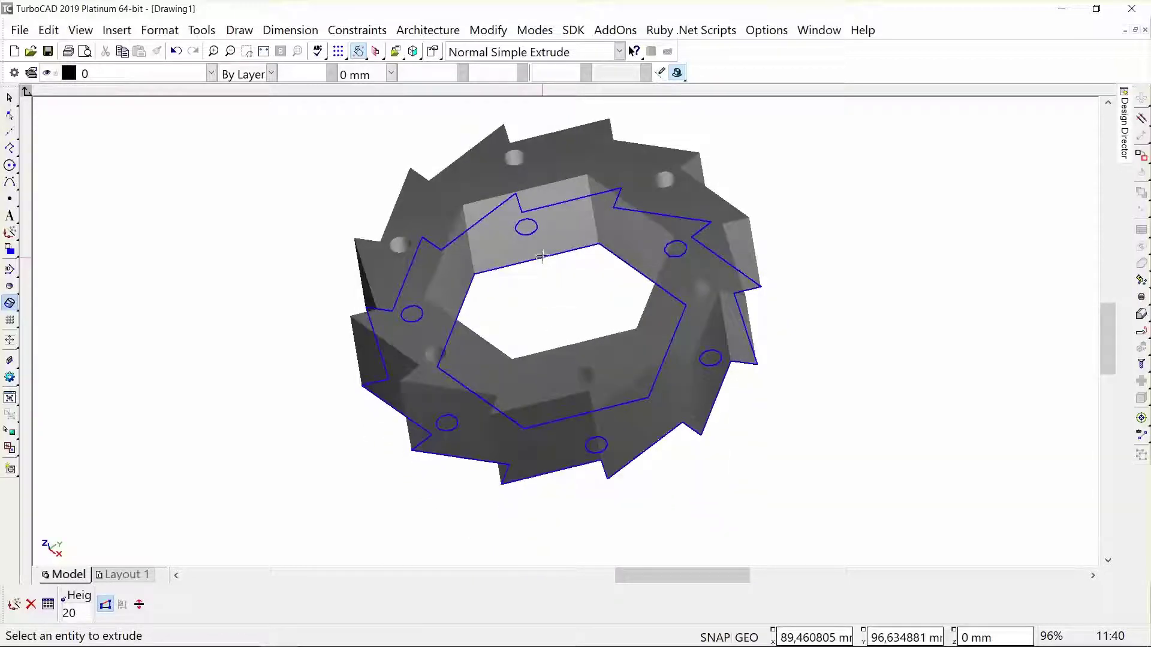